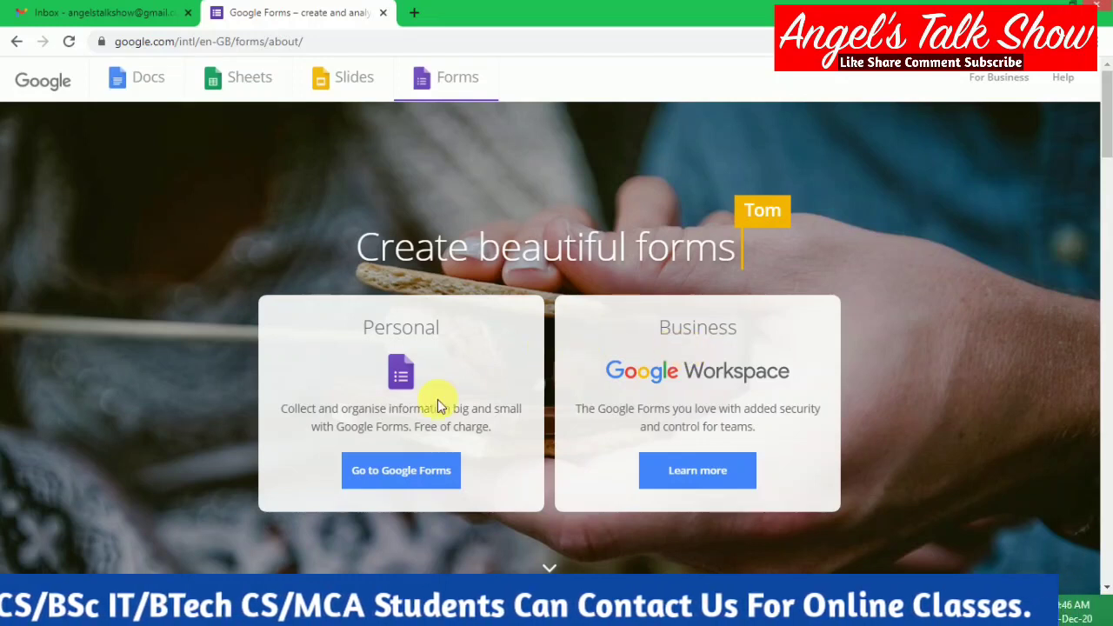
# - Open Google Forms for personal use, create a blank form and dismiss the form-creation tip
pyautogui.click(402, 488)
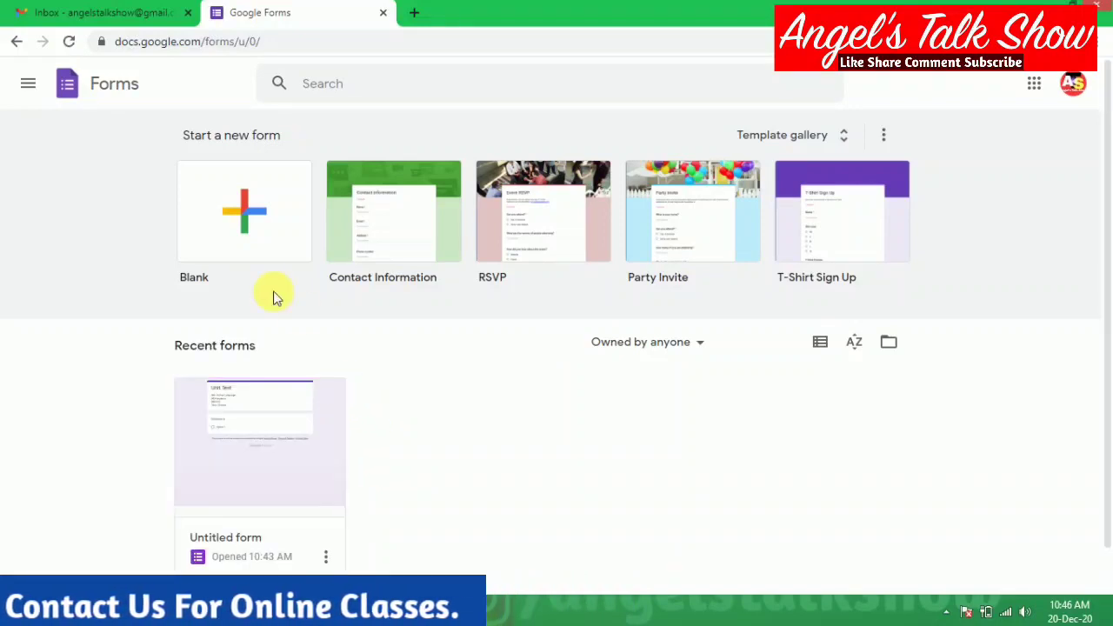
pyautogui.click(248, 223)
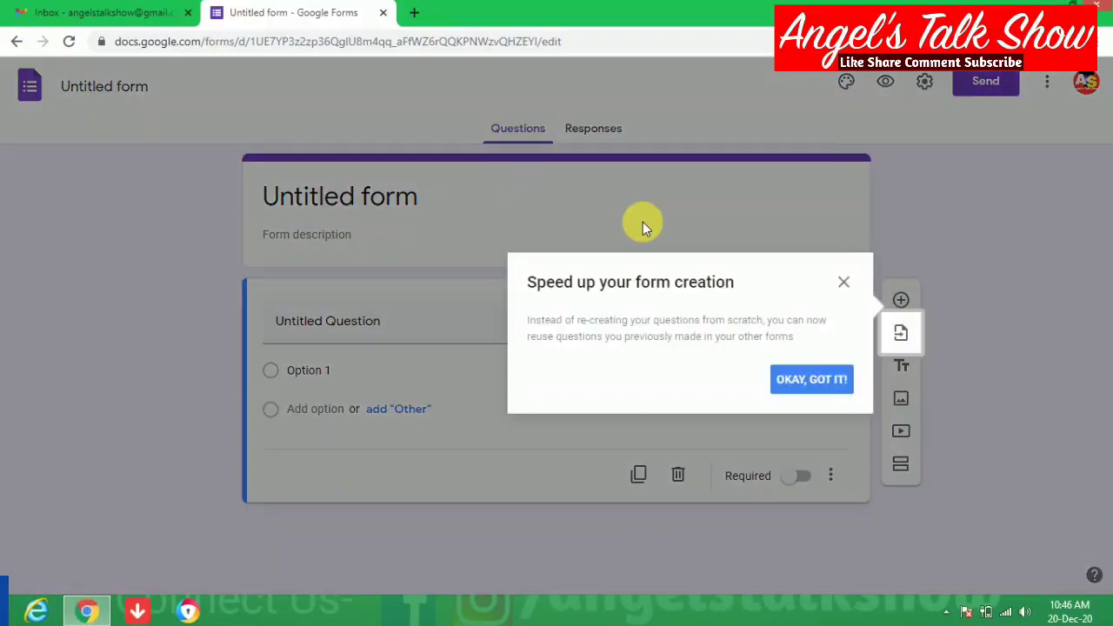
pyautogui.click(843, 283)
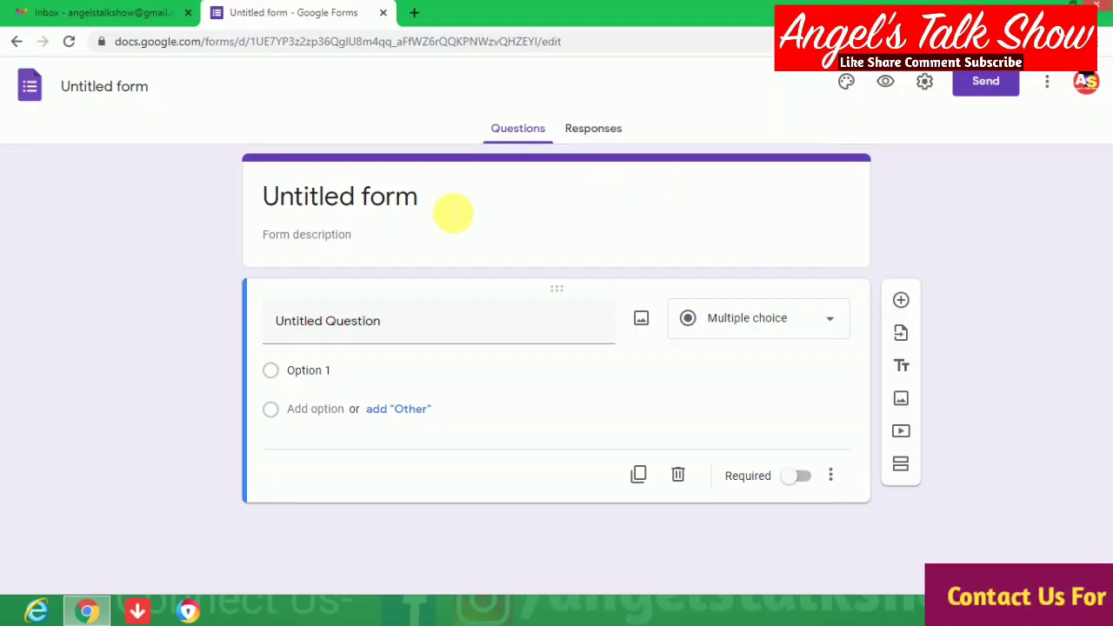
# - Set the form's title to "Unit Test"
pyautogui.click(422, 202)
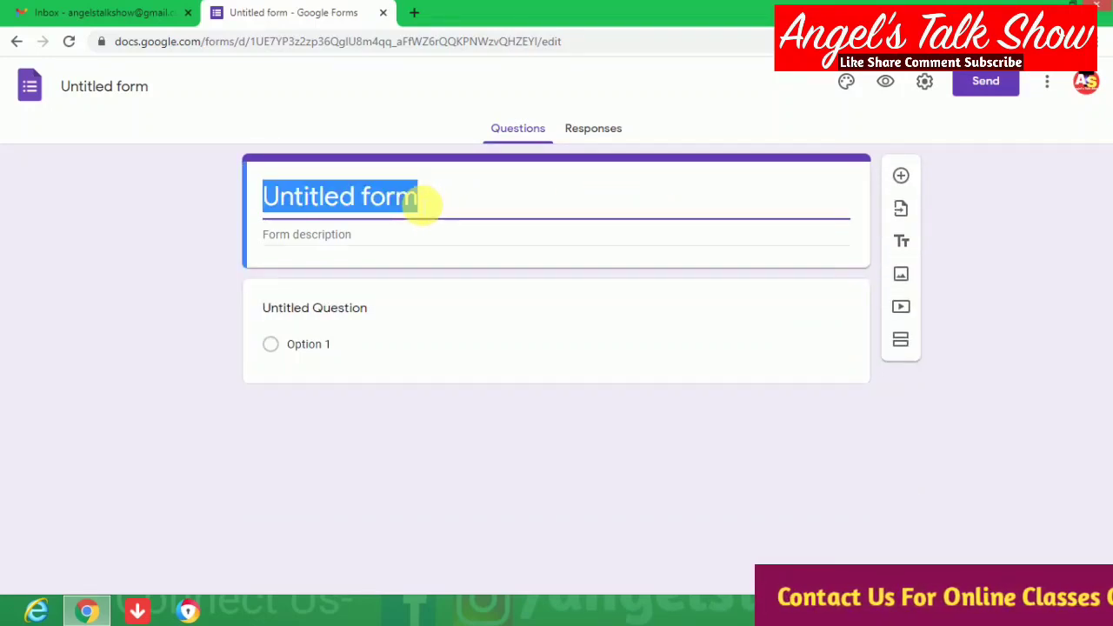
pyautogui.write('Unit ')
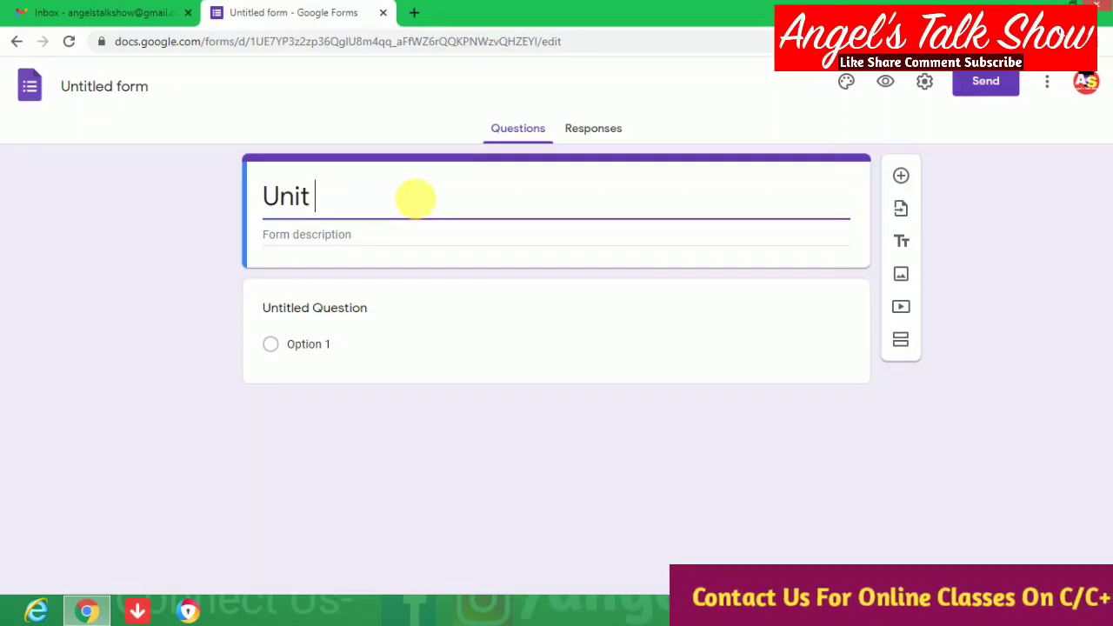
pyautogui.write('Test')
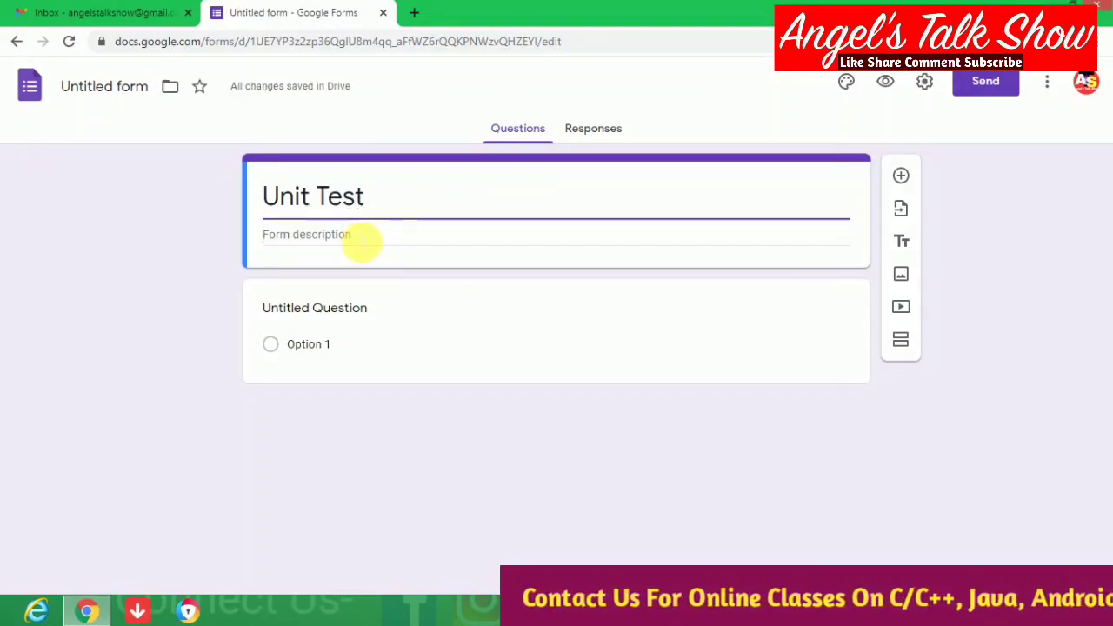
# - Enter "Sub- Computer Fundamental" as the first line of the form description
pyautogui.write('Su')
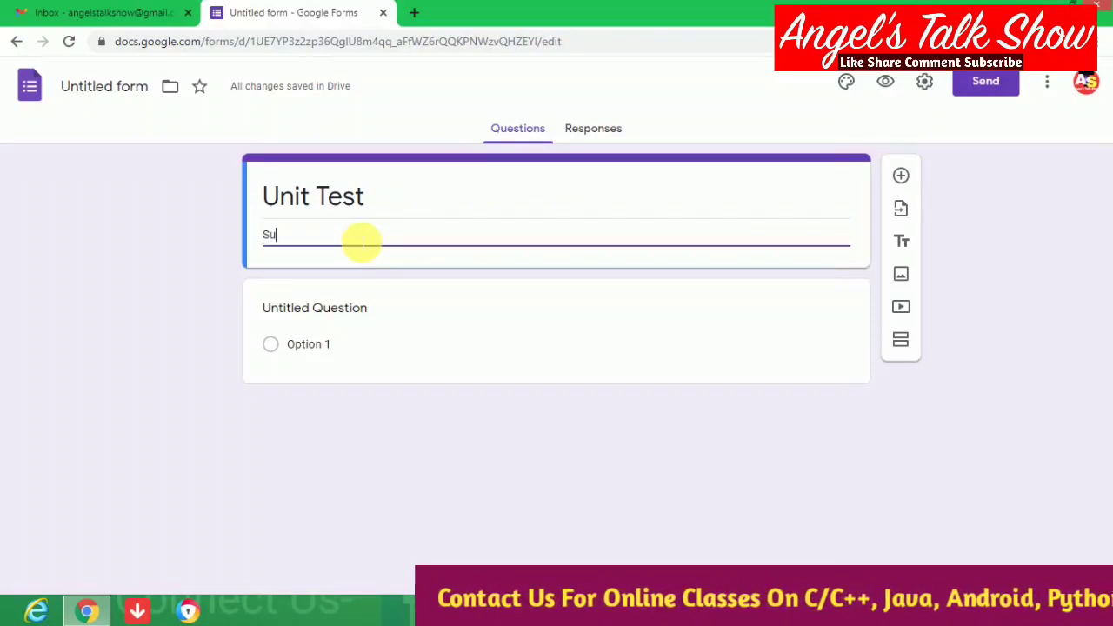
pyautogui.write('b- C')
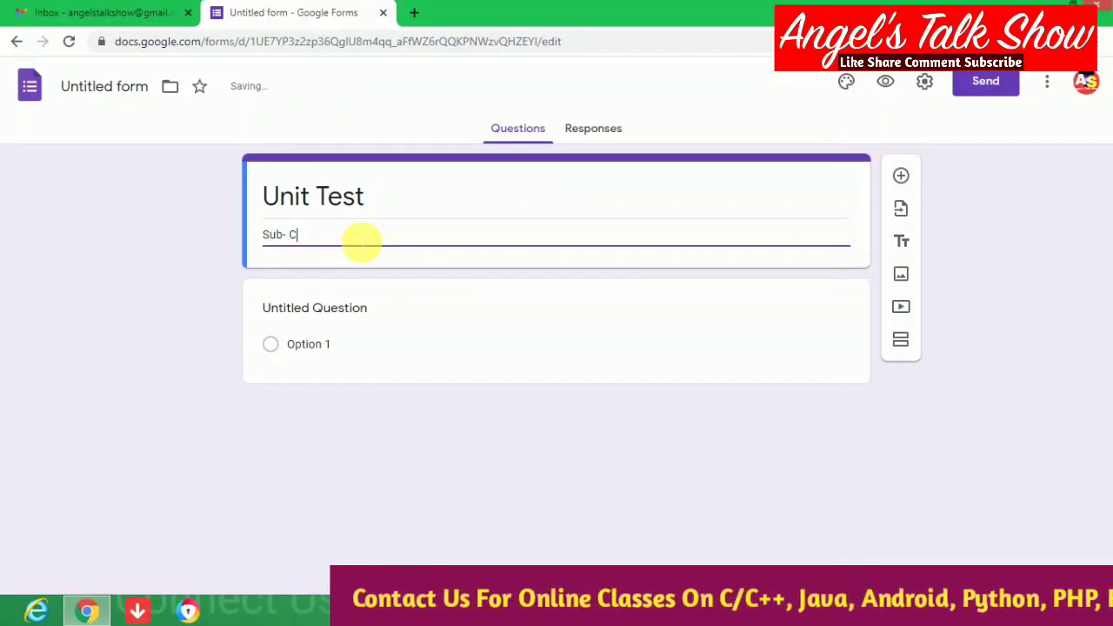
pyautogui.write('omputer')
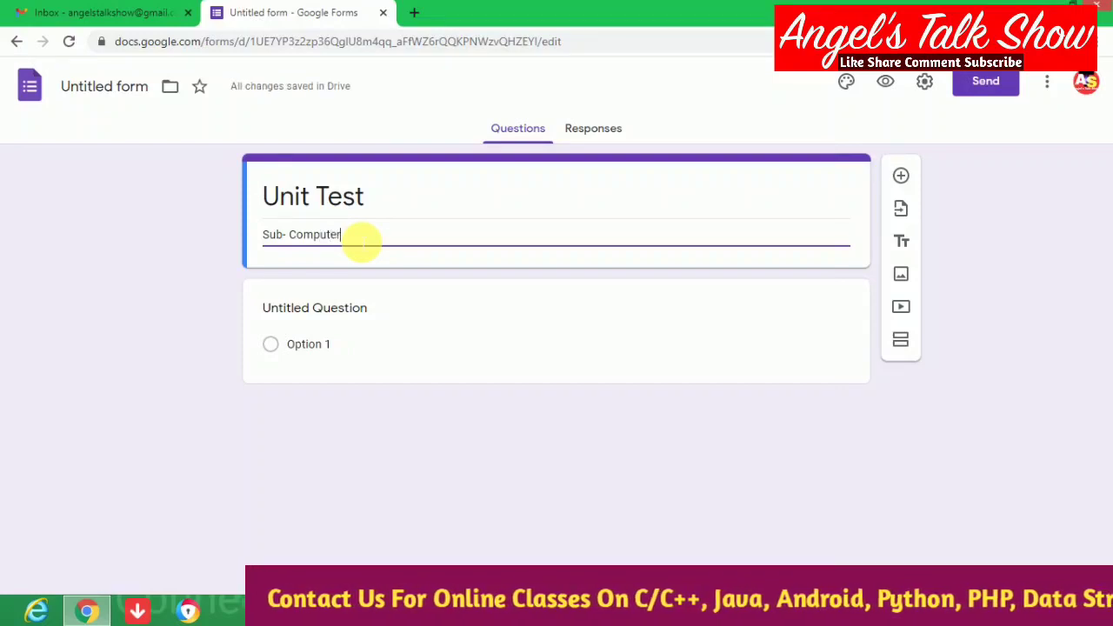
pyautogui.write(' Fun')
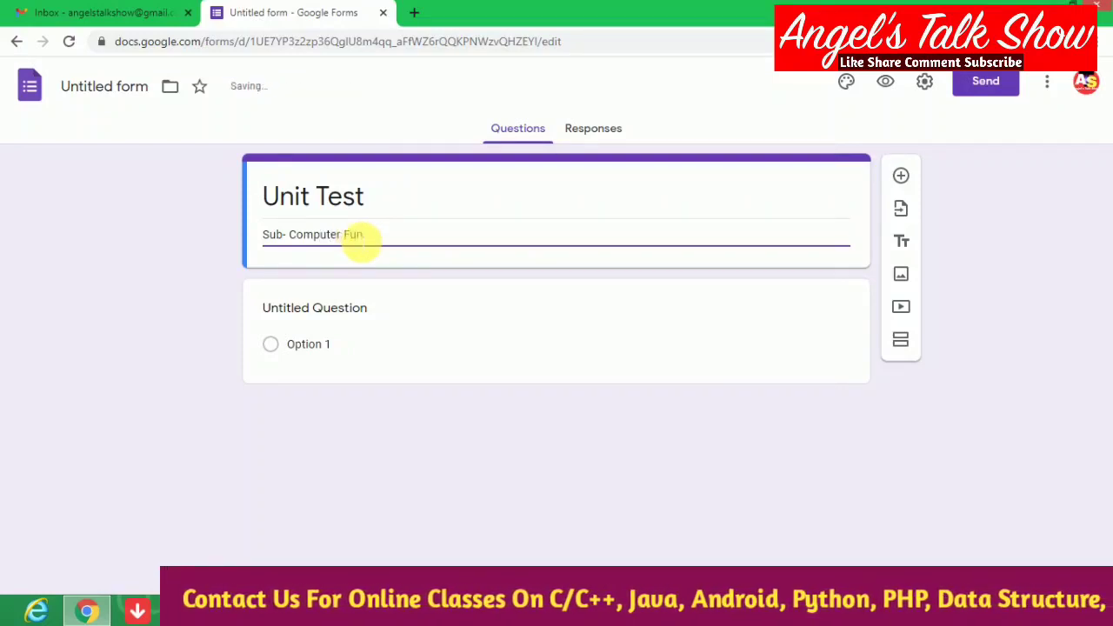
pyautogui.write('damenta')
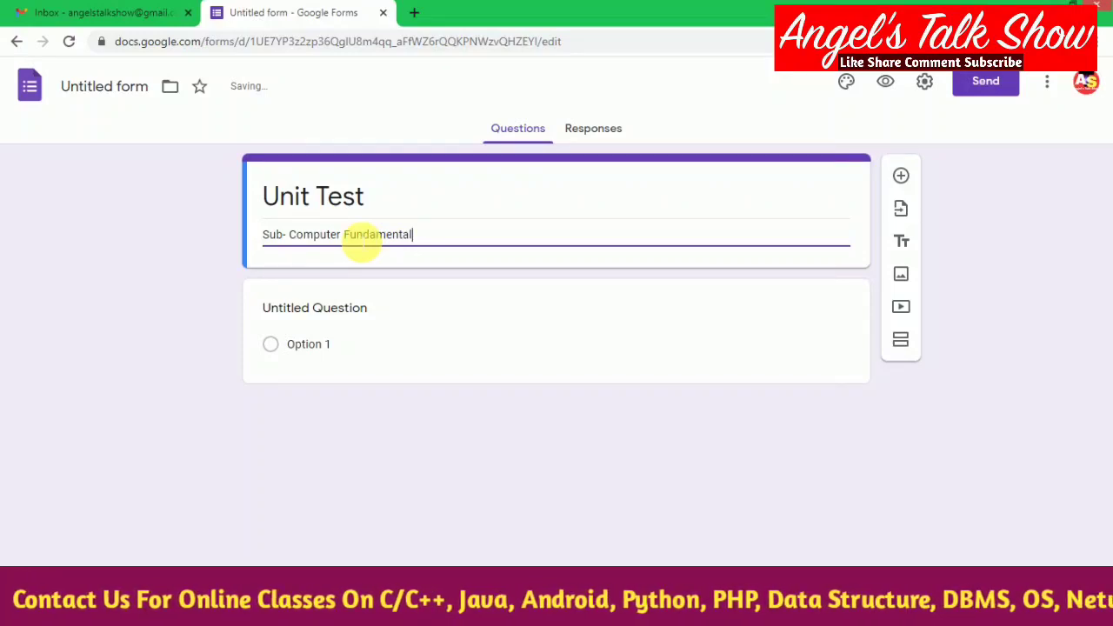
pyautogui.write('l')
pyautogui.press('Return')
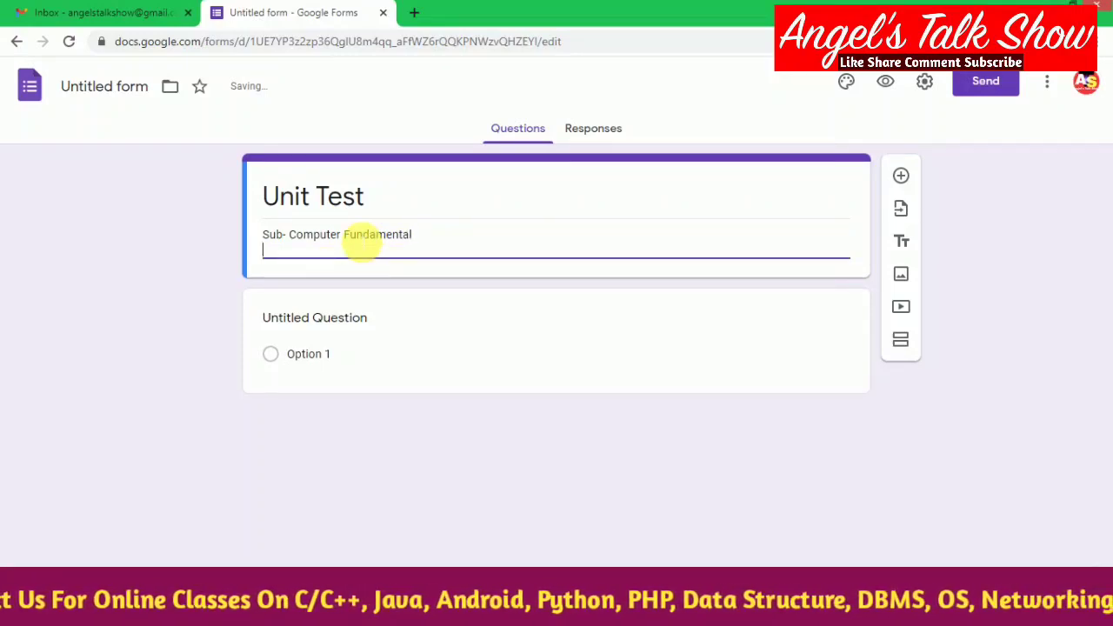
# - Add the lines "BCA 1st semester" and "MM-30" to the form description
pyautogui.write('BCA ')
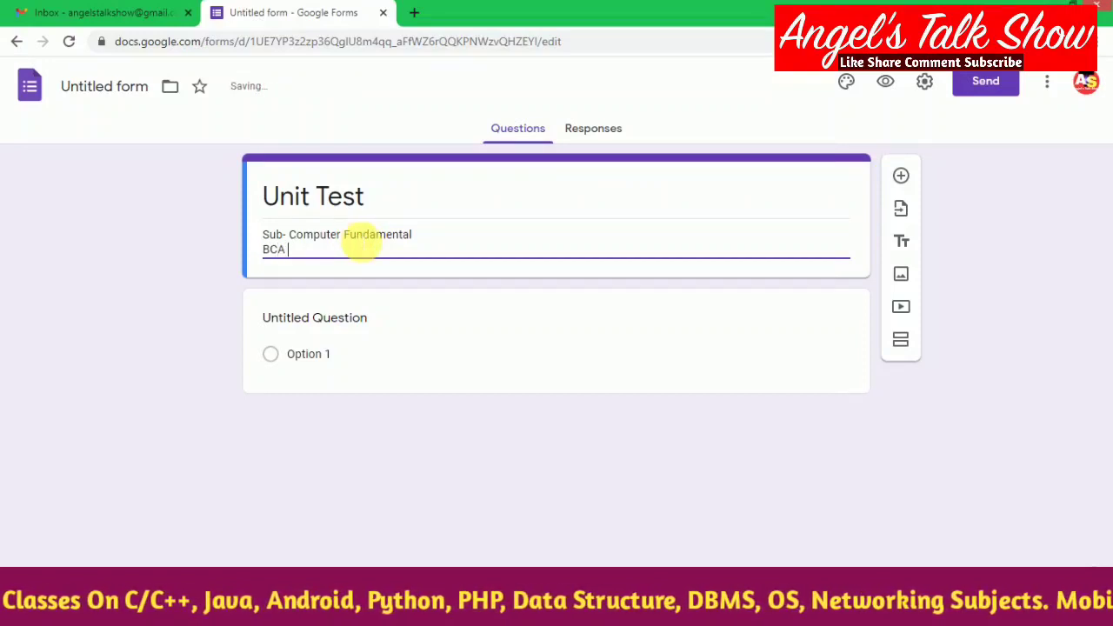
pyautogui.write('1st se')
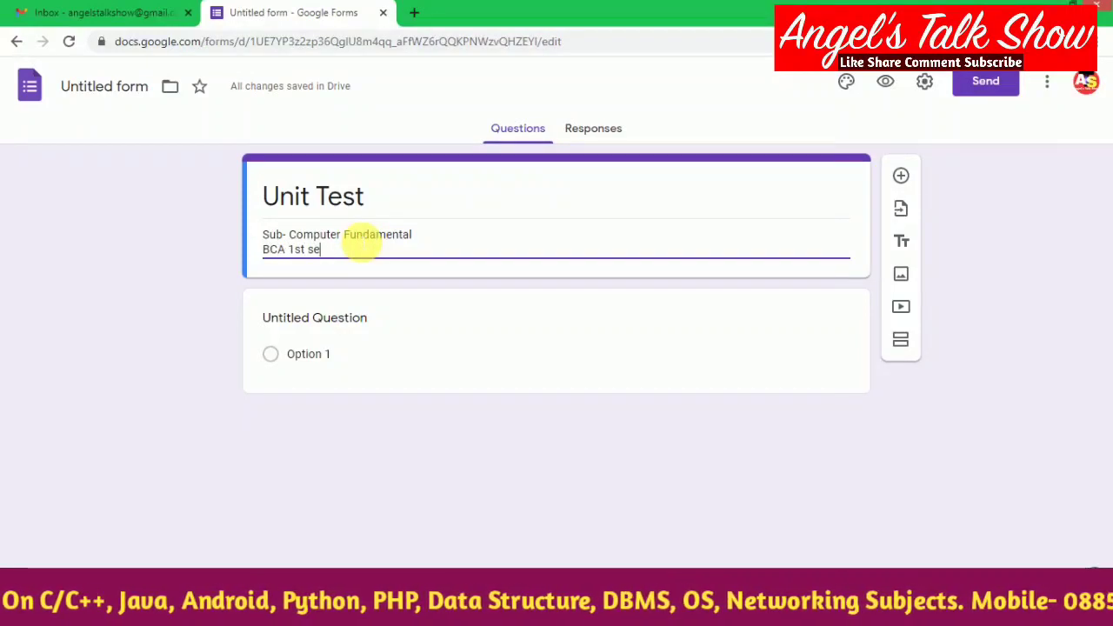
pyautogui.write('mester')
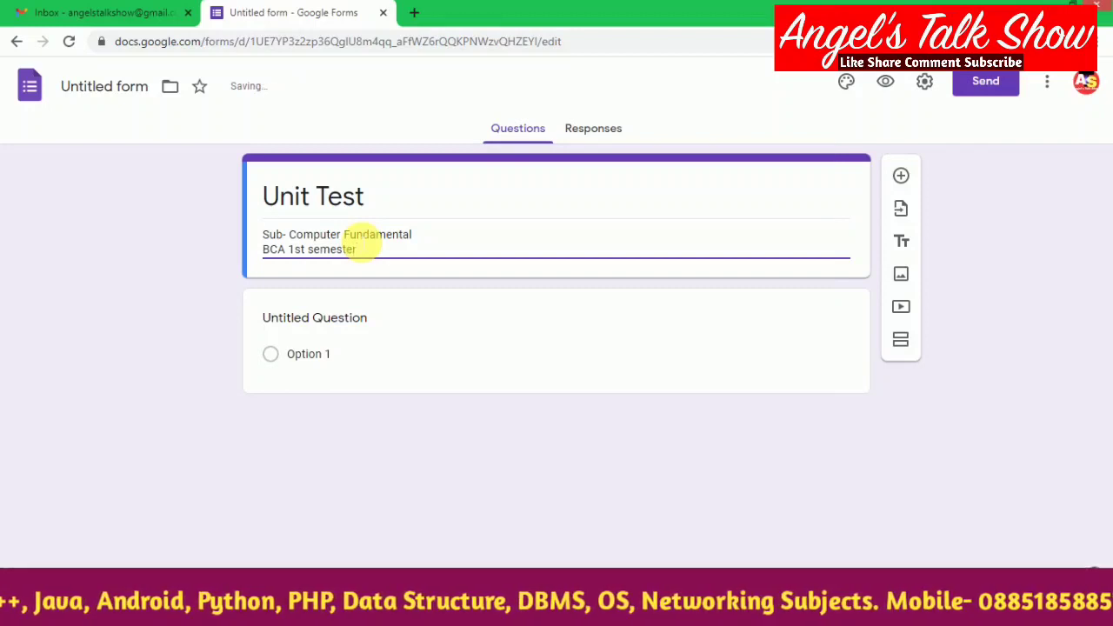
pyautogui.press('Return')
pyautogui.write('MM')
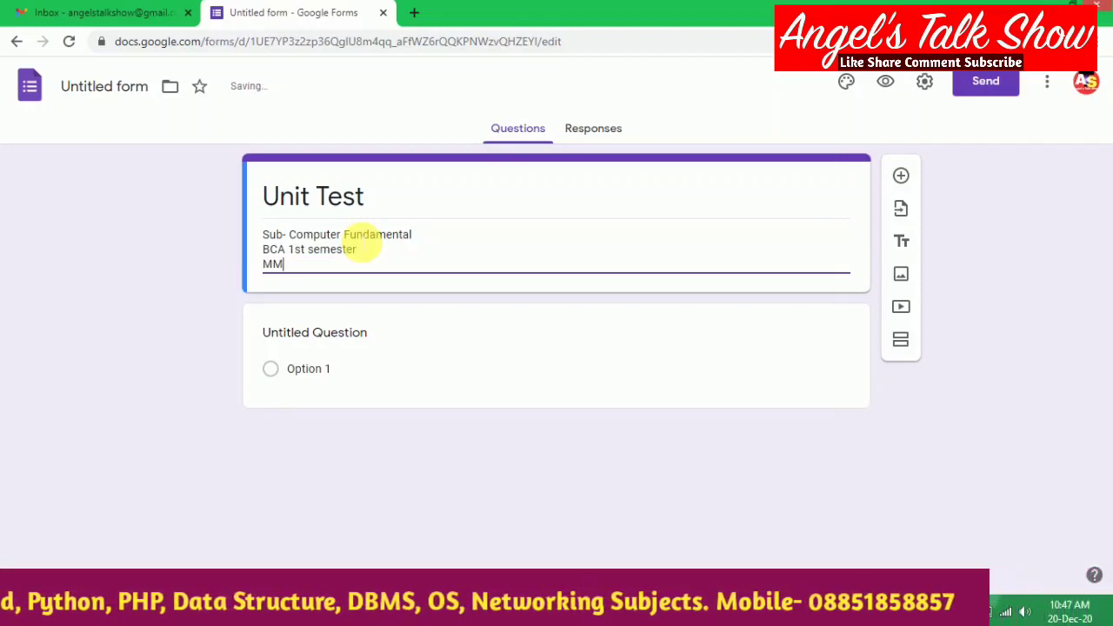
pyautogui.write('-30')
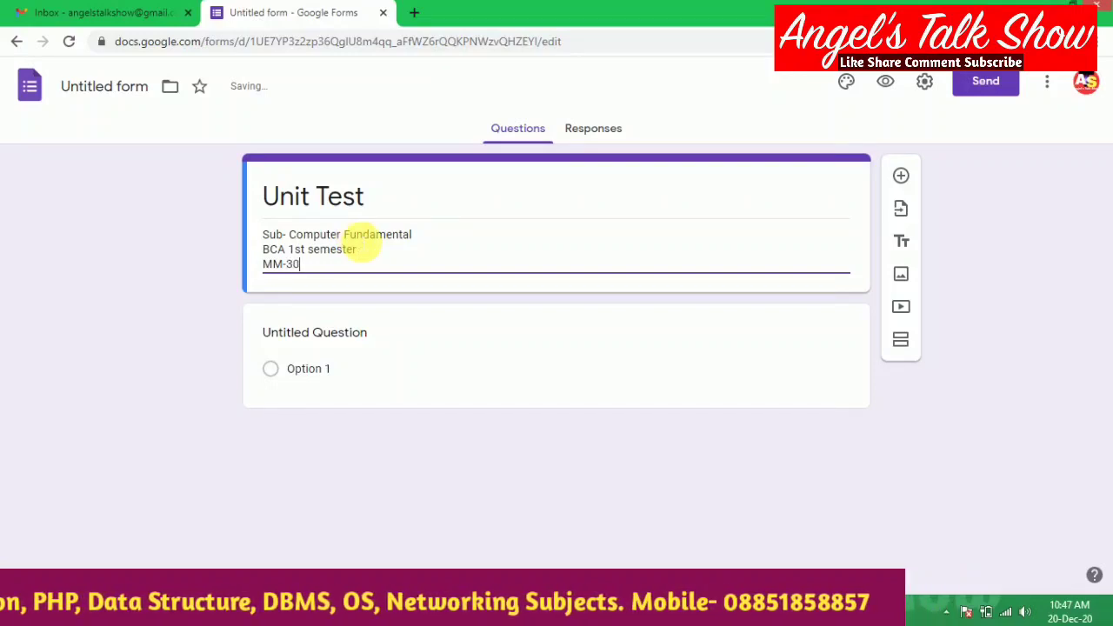
# - Add a last description line reading "Time- 30 mins", with only the first letter of "Time" capitalised
pyautogui.press('Return')
pyautogui.write('T')
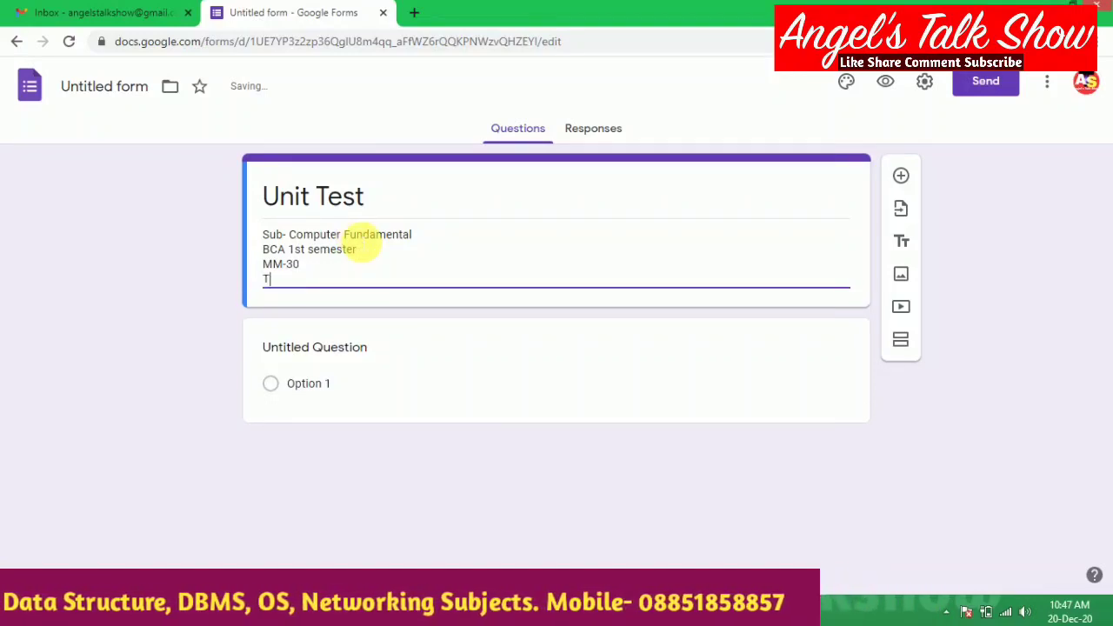
pyautogui.write('IMe')
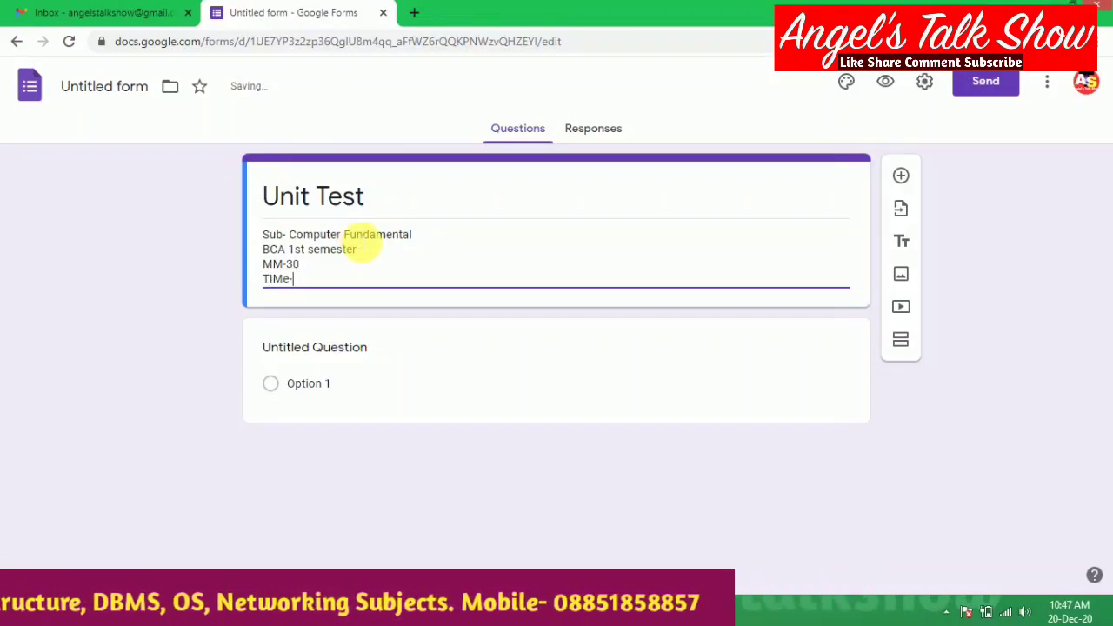
pyautogui.write('- 3')
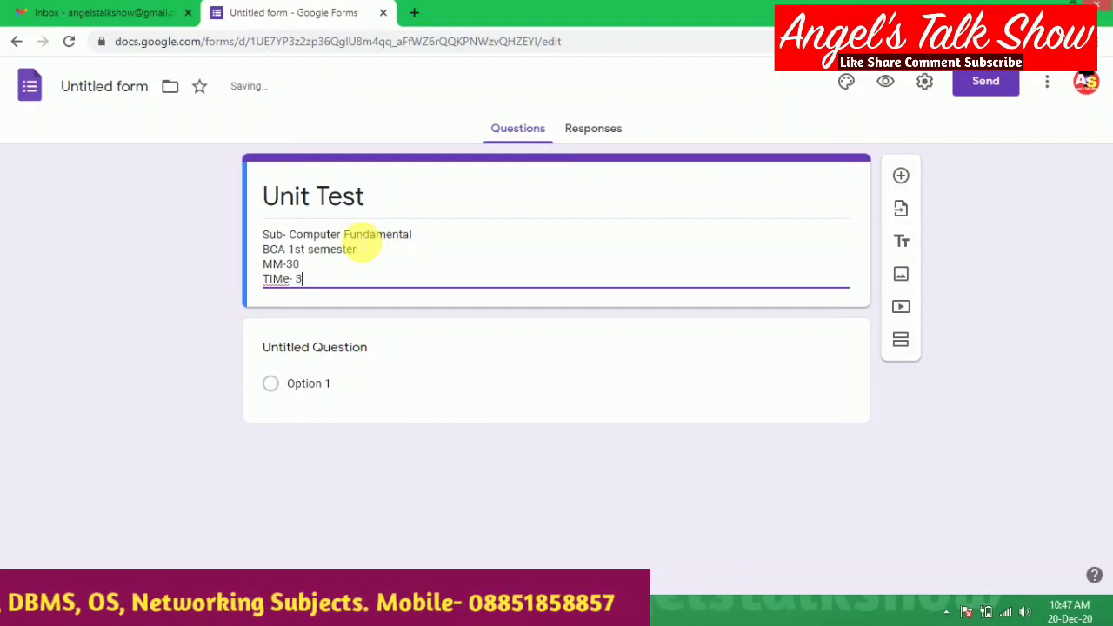
pyautogui.write('0 min')
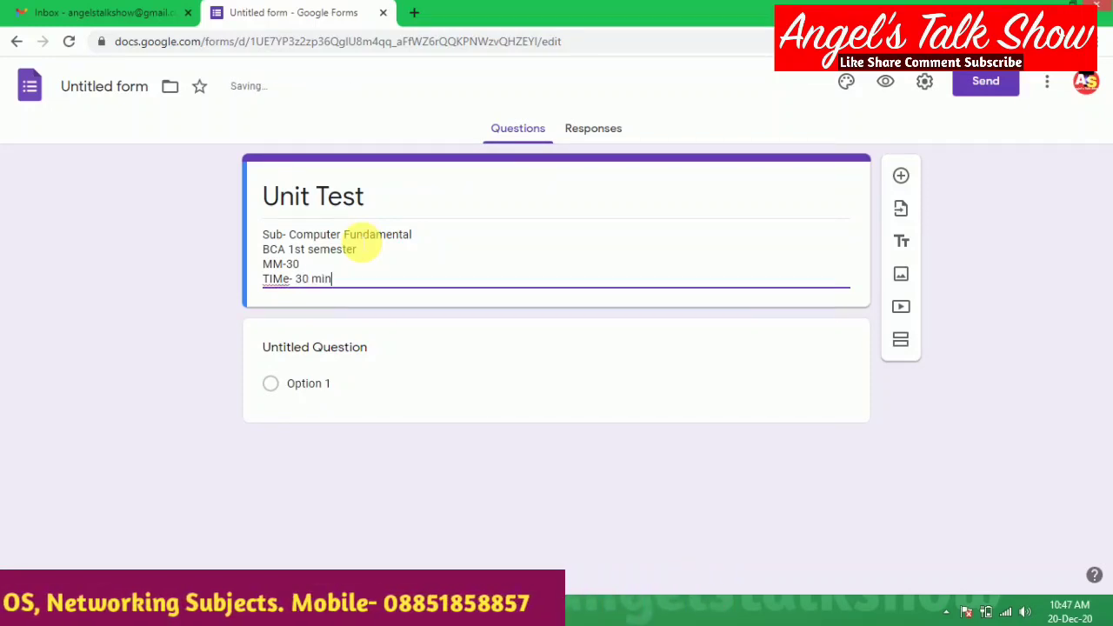
pyautogui.write('s')
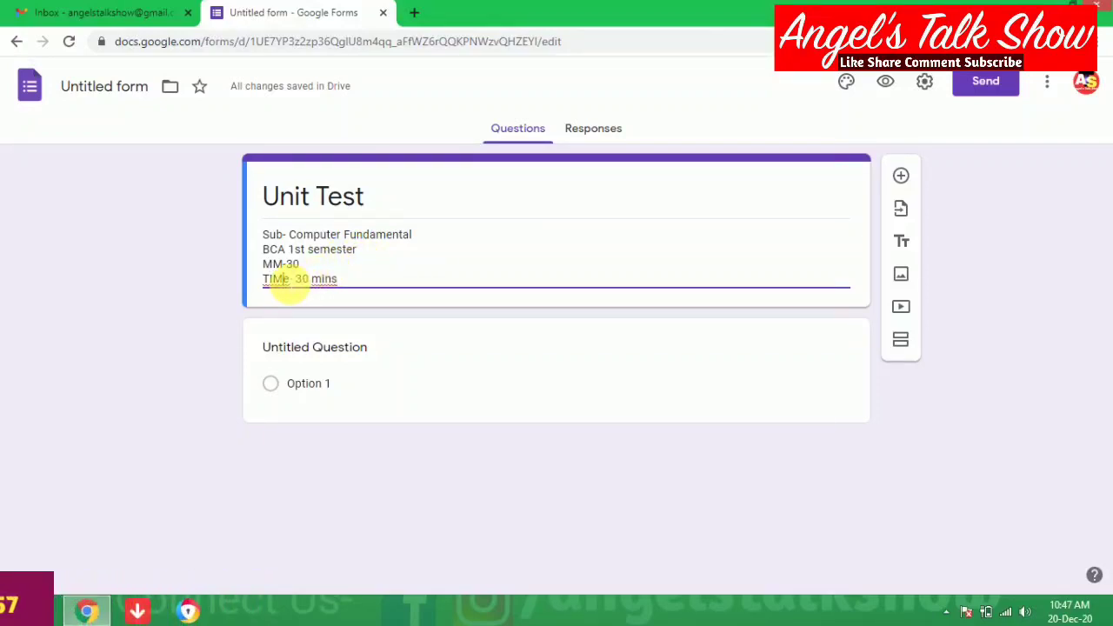
pyautogui.press('BackSpace')
pyautogui.press('BackSpace')
pyautogui.write('im')
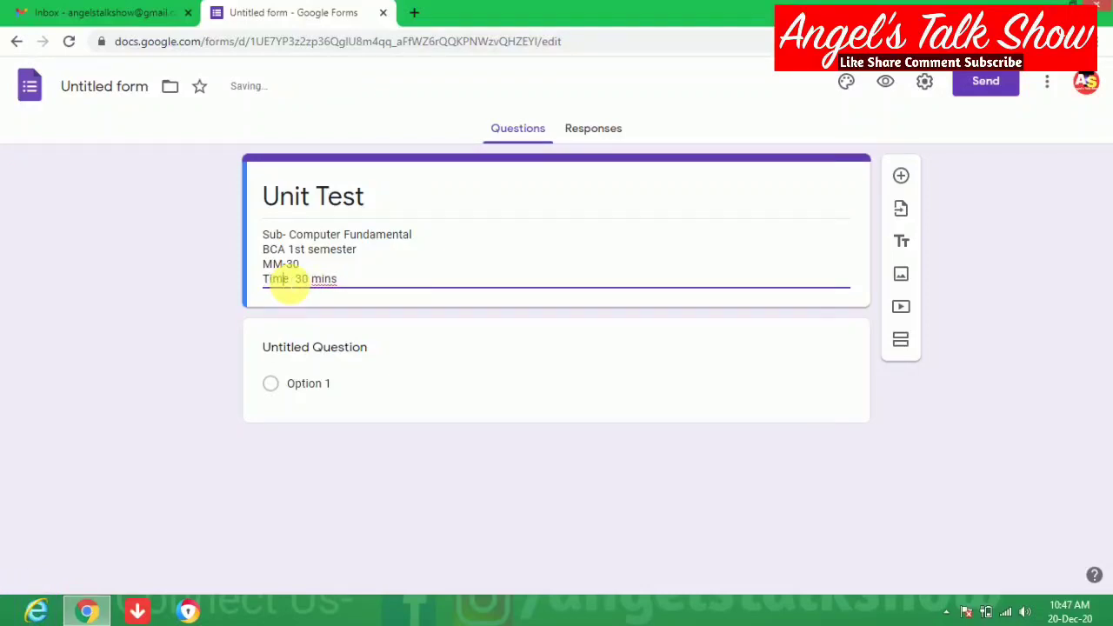
# - Set the first question's text to "1. Who is the father of computer?" and choose Multiple choice as its type
pyautogui.click(400, 344)
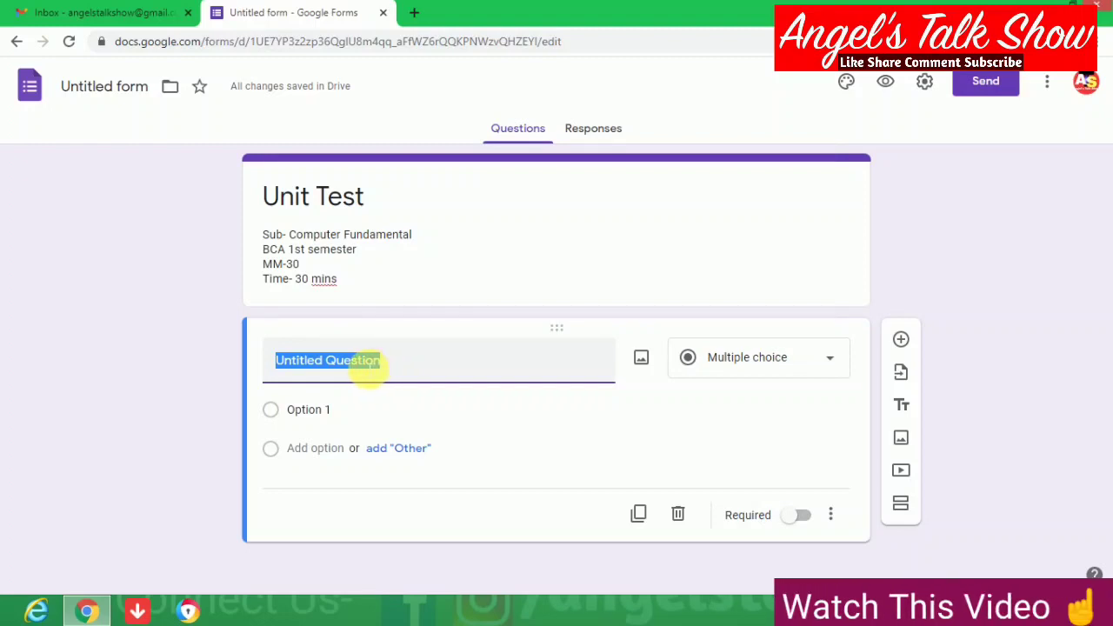
pyautogui.write('1. W')
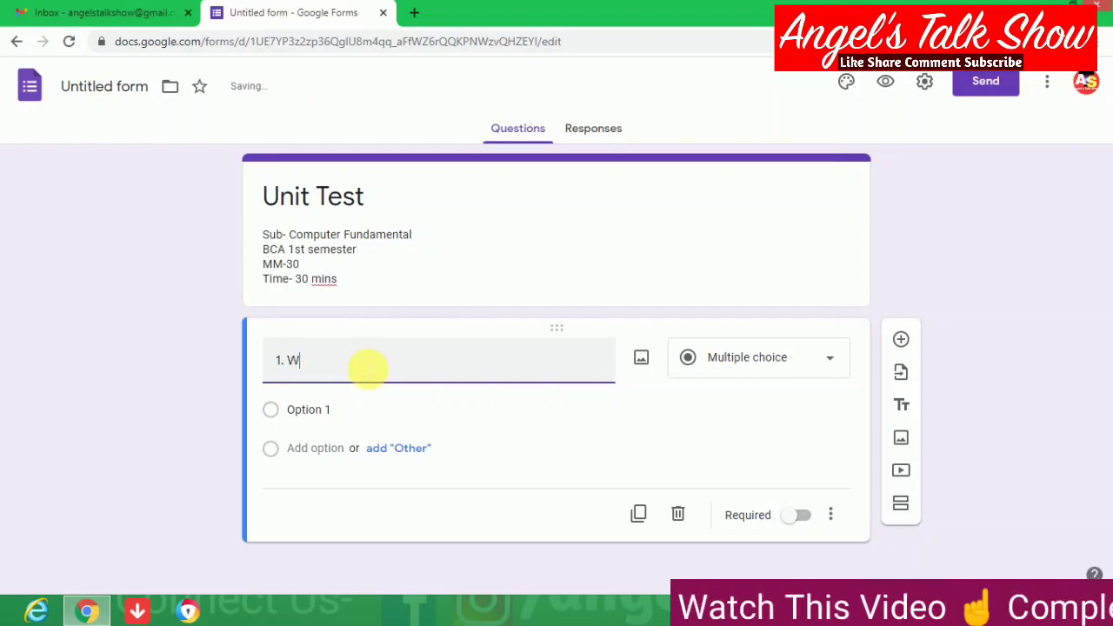
pyautogui.write('ho is ')
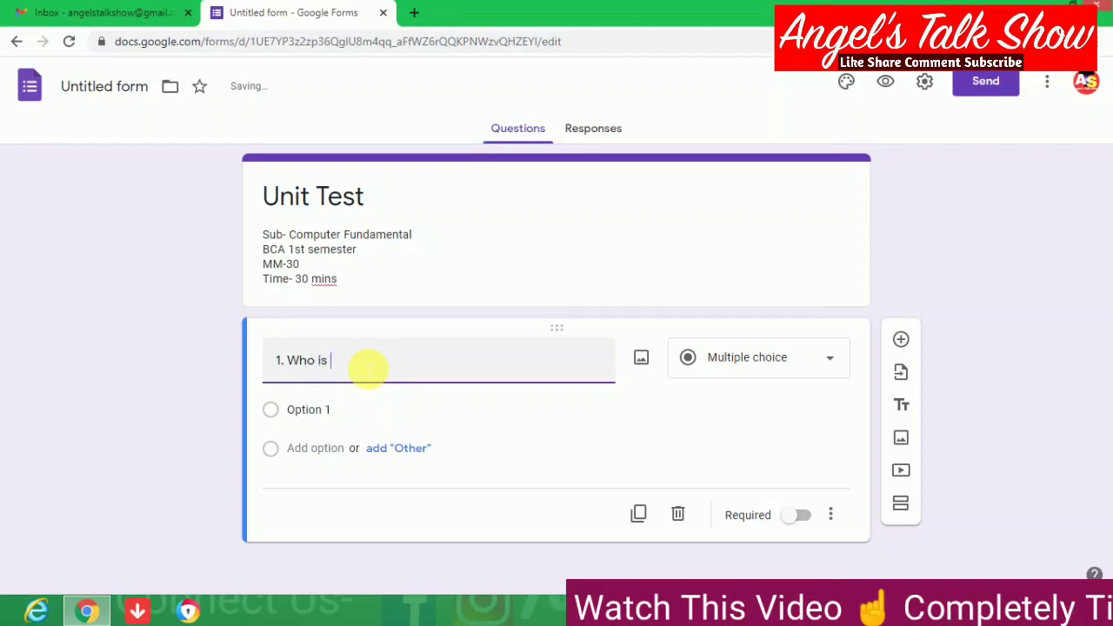
pyautogui.write('the fathe')
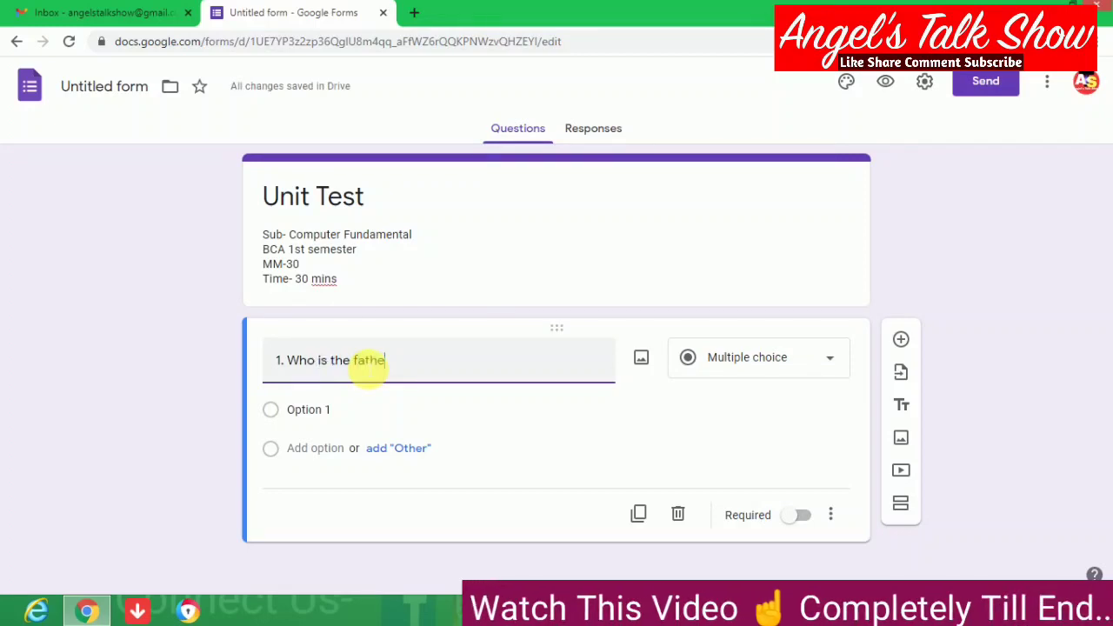
pyautogui.write('r of c')
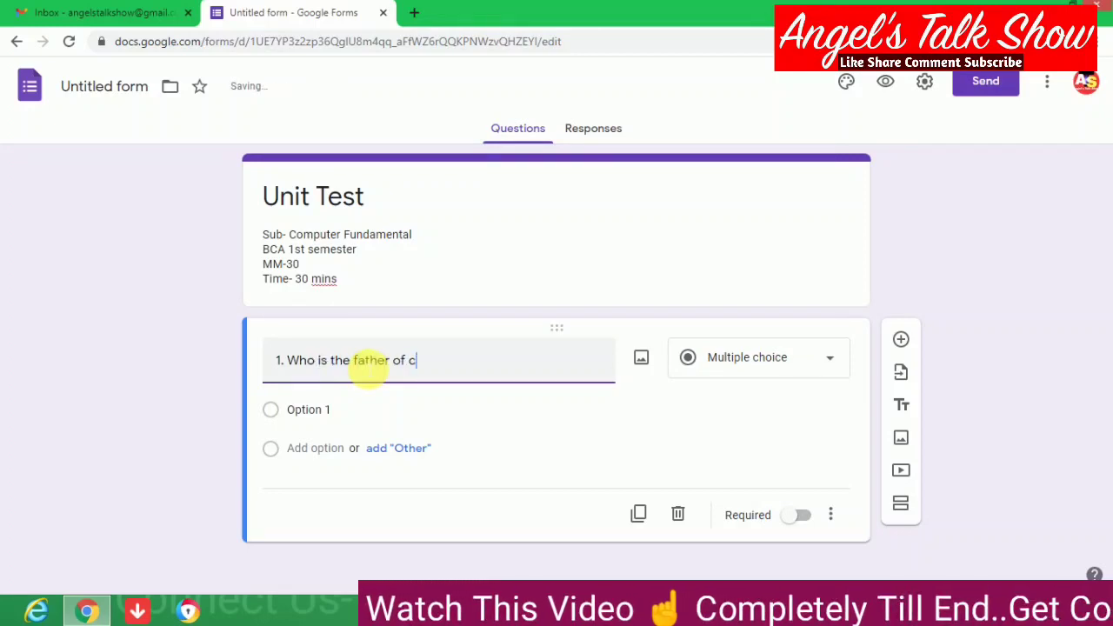
pyautogui.write('omputer?')
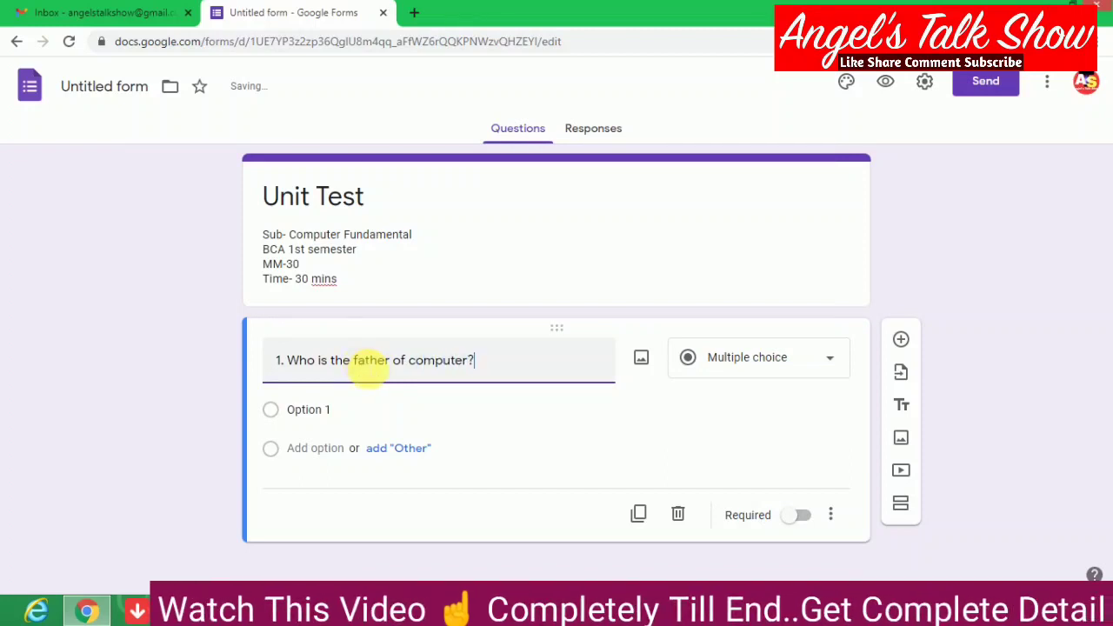
pyautogui.click(831, 363)
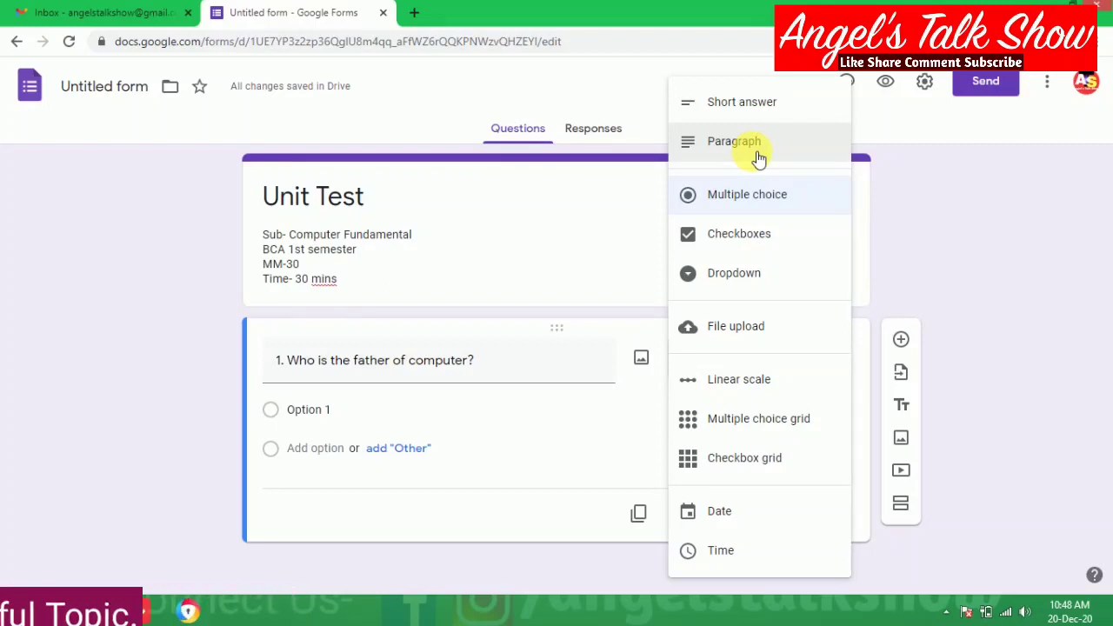
pyautogui.click(744, 200)
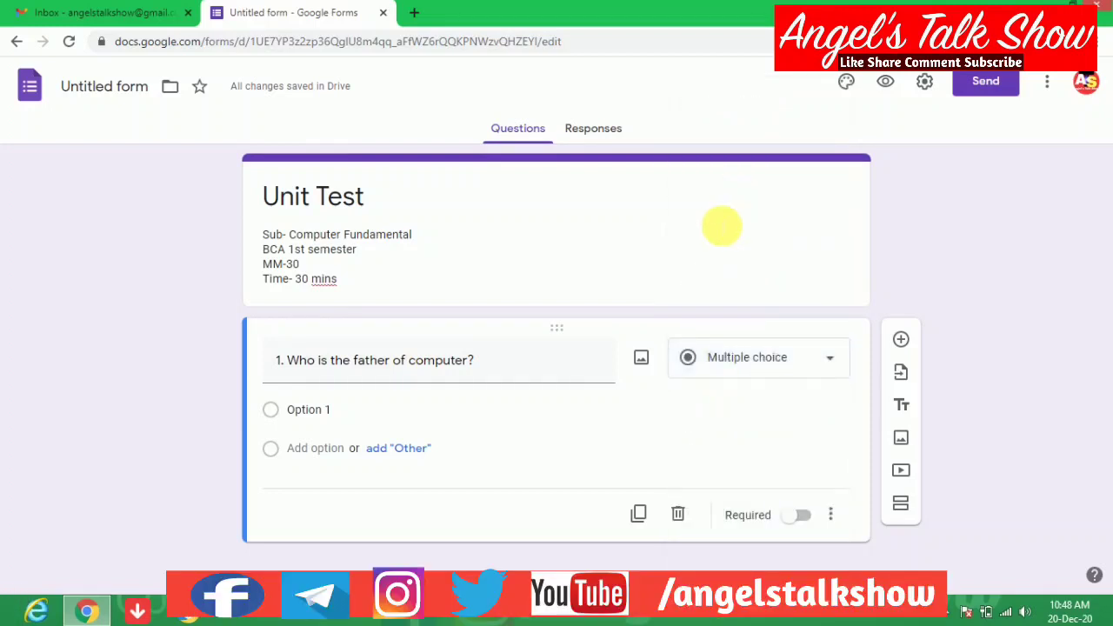
# - Enter "Chales Bebbage" and "Bill Gates" as the first two answer options of question 1
pyautogui.click(333, 421)
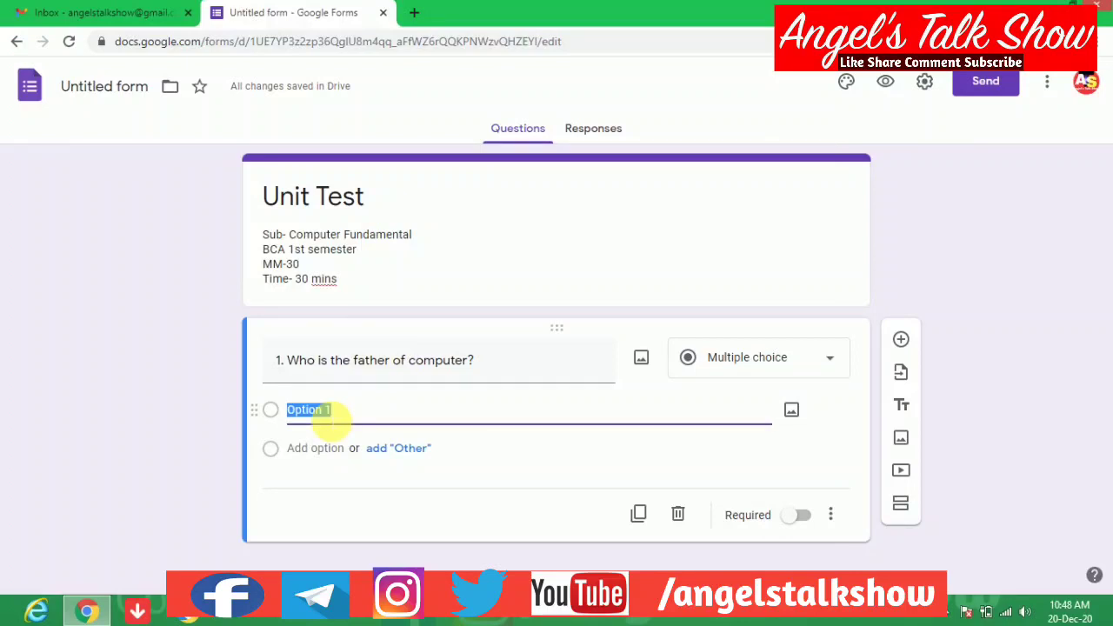
pyautogui.write('Chale')
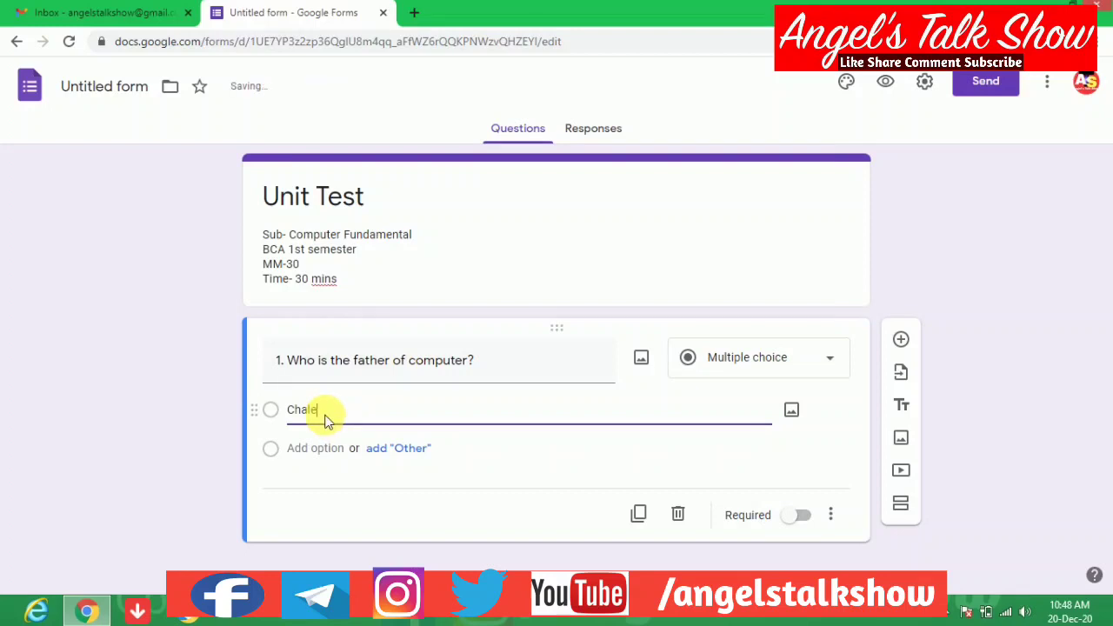
pyautogui.write('s Bebbage')
pyautogui.press('Return')
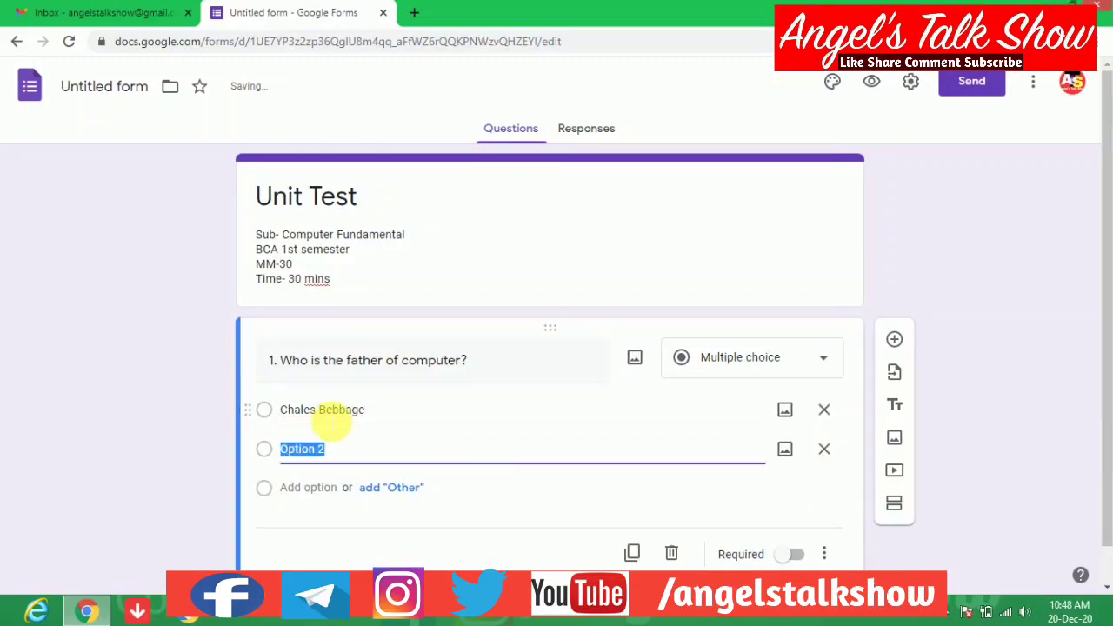
pyautogui.write('Bill ')
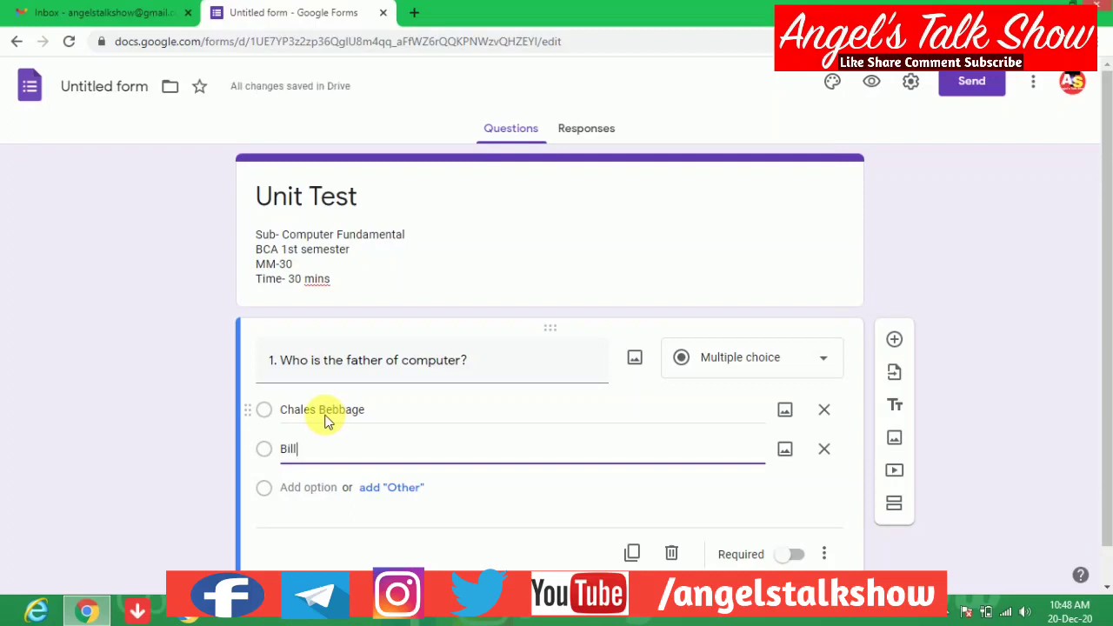
pyautogui.write('Gates')
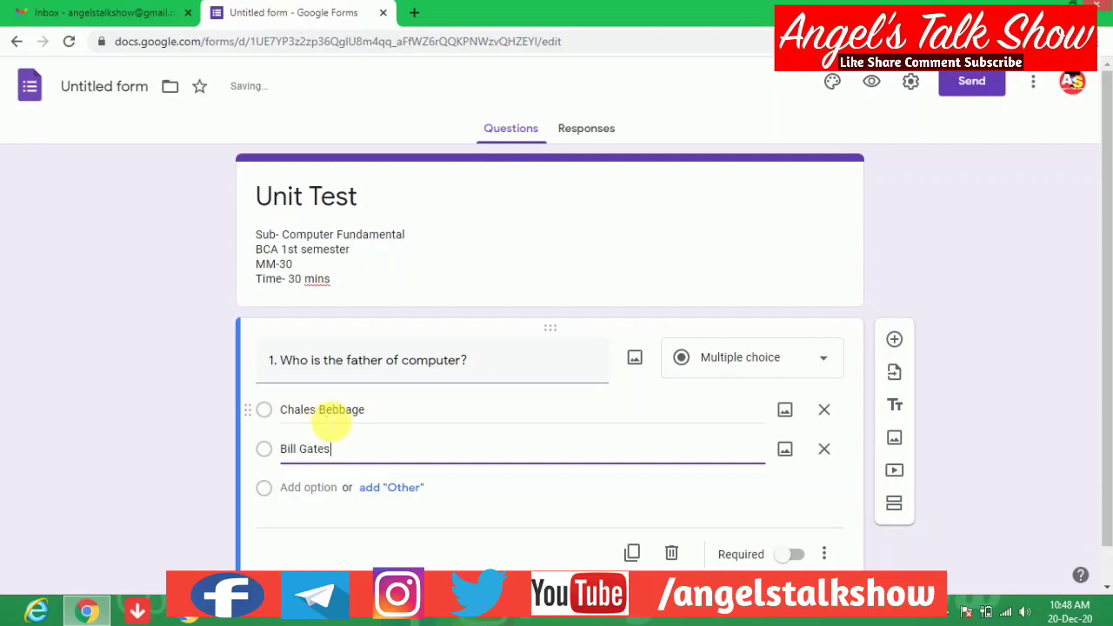
# - Add "Tom Moody" and "None of above" as the third and fourth options of question 1, and make the question required
pyautogui.press('Return')
pyautogui.write('To')
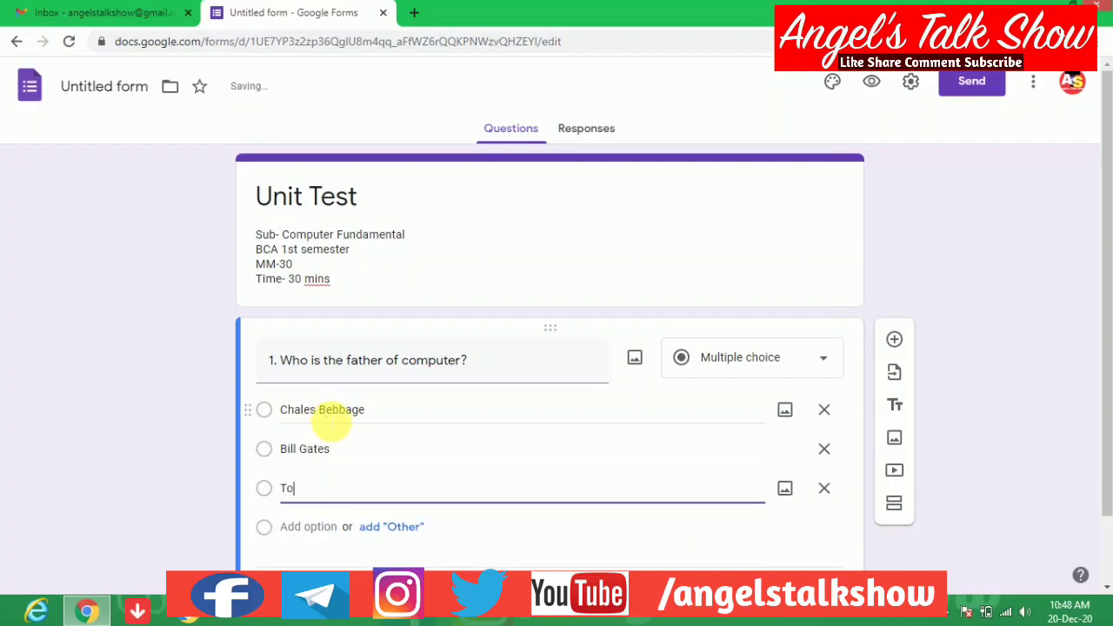
pyautogui.write('m Moody')
pyautogui.press('Return')
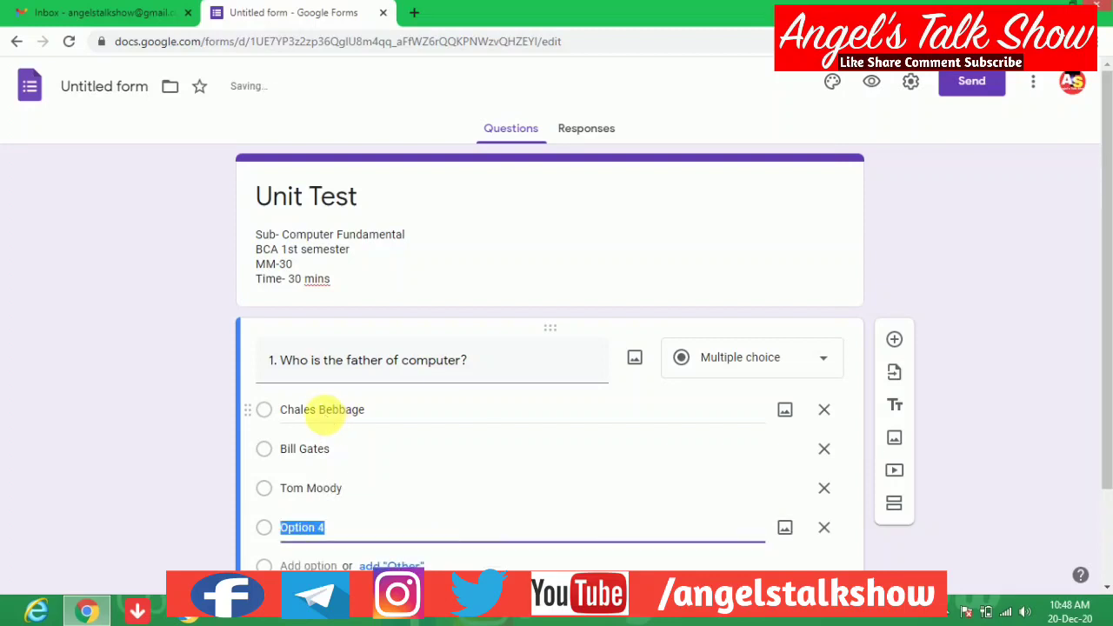
pyautogui.write('None o')
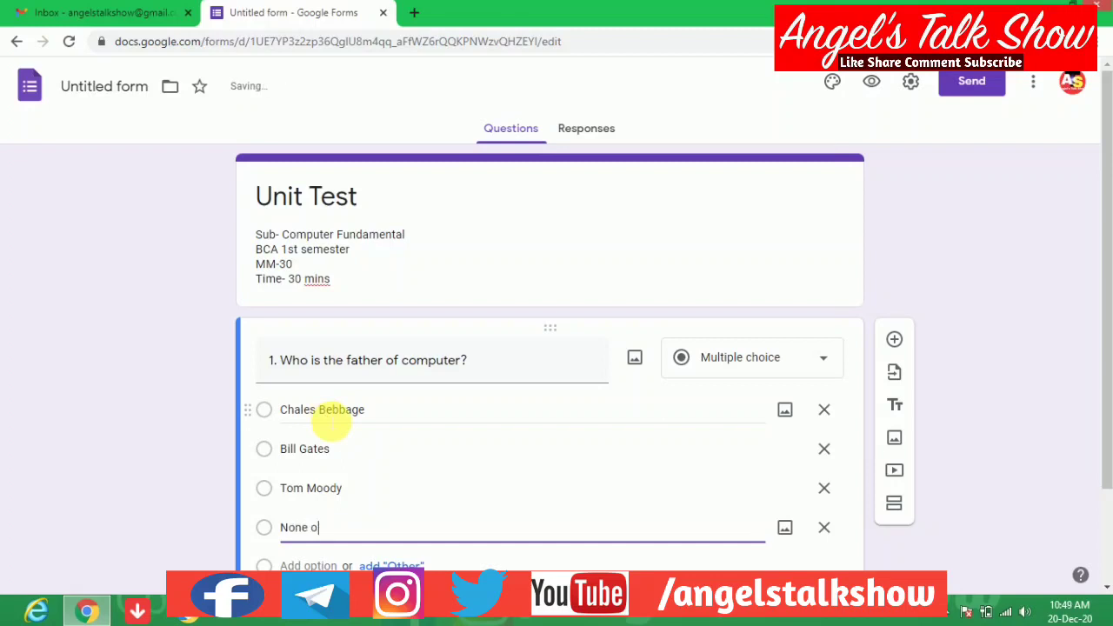
pyautogui.write('f above')
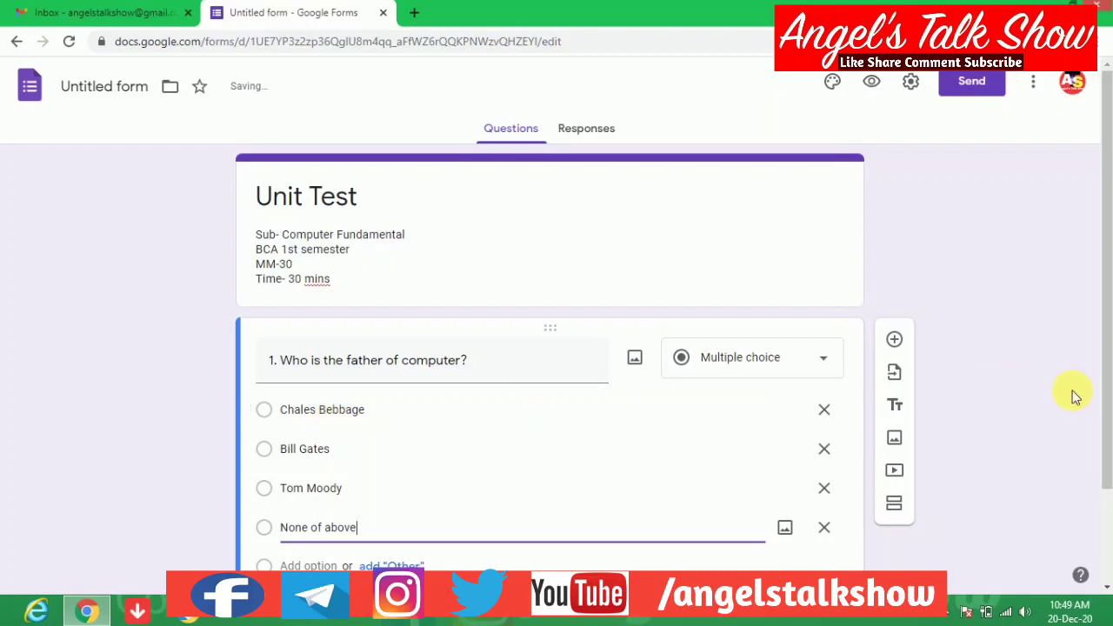
pyautogui.moveTo(1106, 406); pyautogui.dragTo(1106, 493)
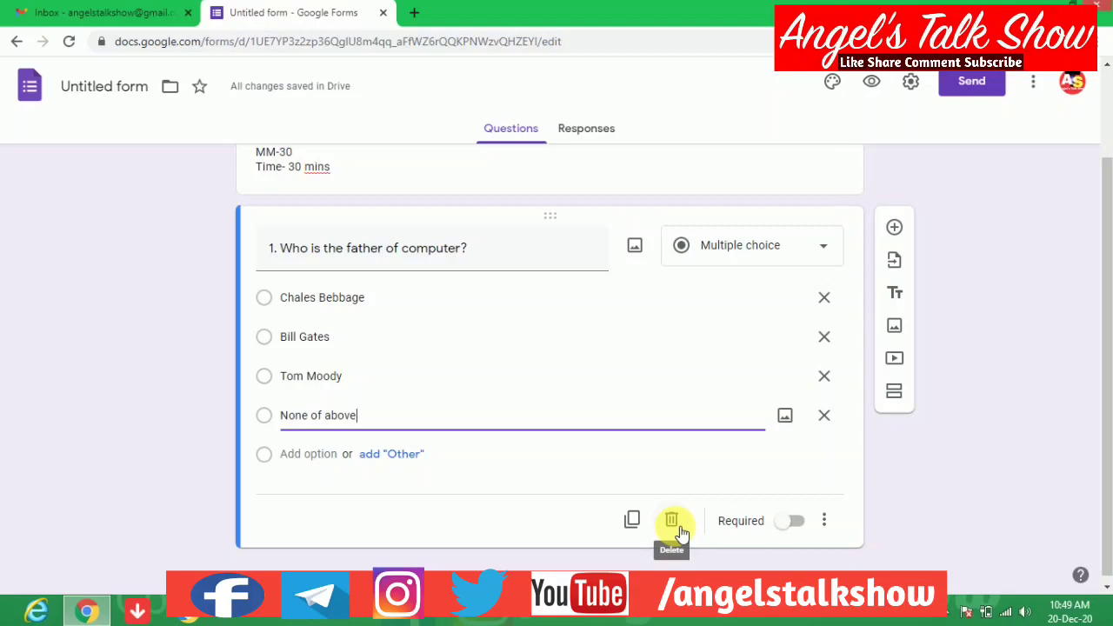
pyautogui.click(800, 522)
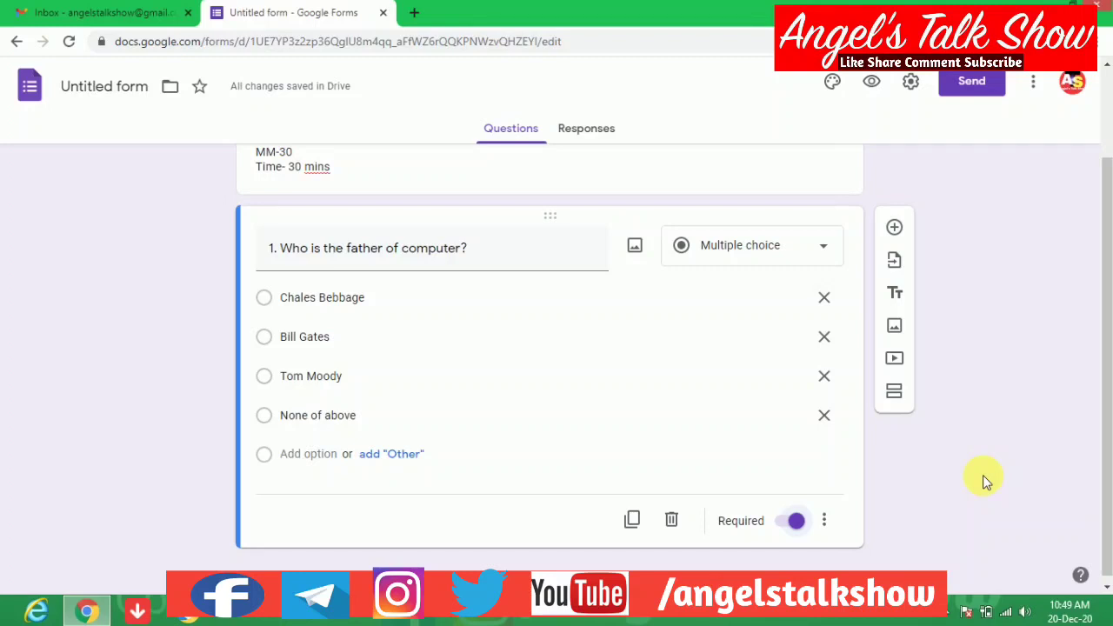
# - Add a second question with the text "2. Computer is an _____device."
pyautogui.click(895, 228)
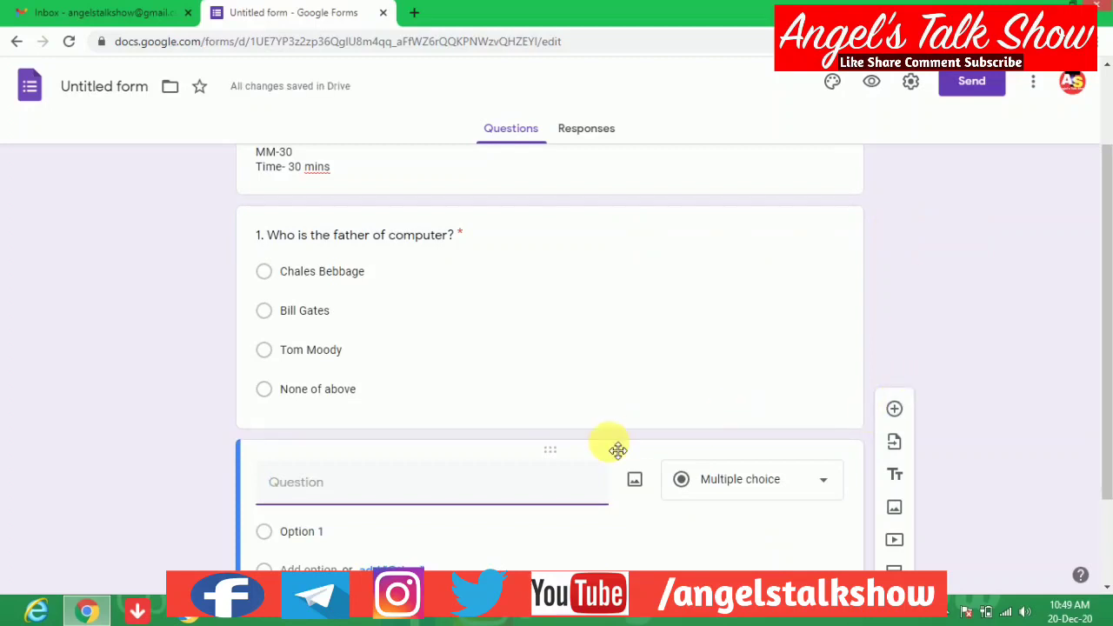
pyautogui.write('2. ')
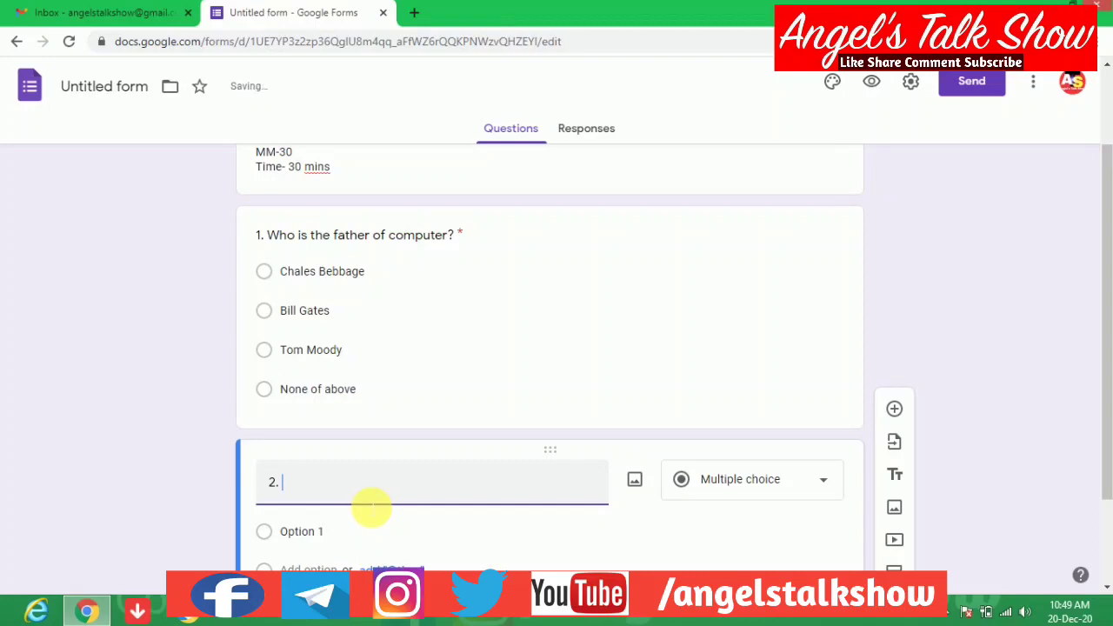
pyautogui.write('Compu')
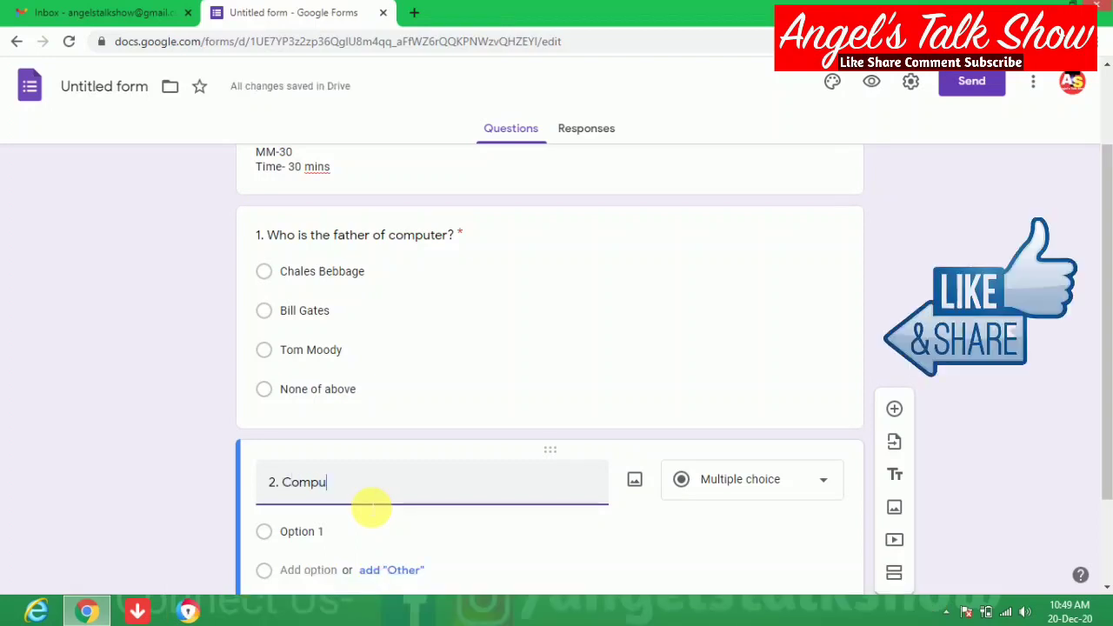
pyautogui.write('ter is an ')
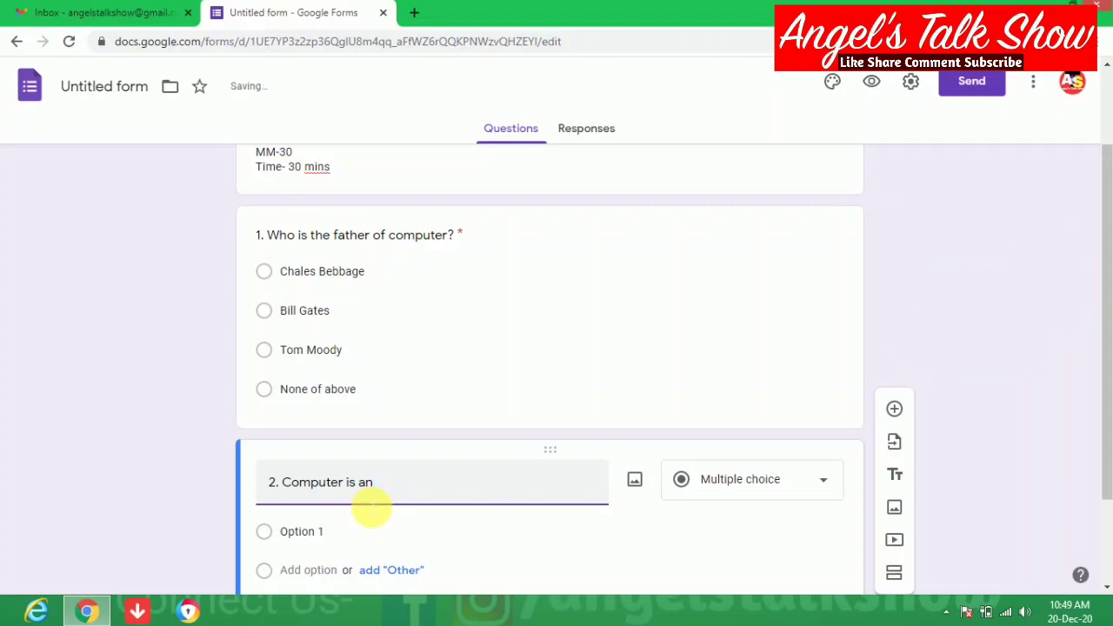
pyautogui.write('_____device')
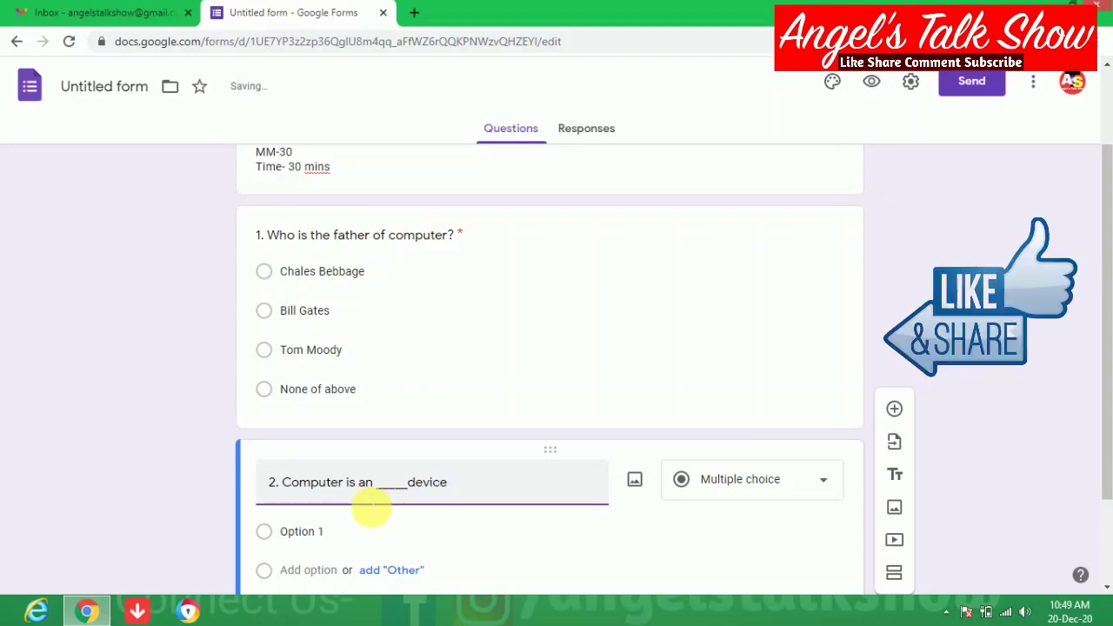
pyautogui.write('.')
# - Enter "mechanical" and "electrical" as the first two answer options of question 2
pyautogui.click(287, 531)
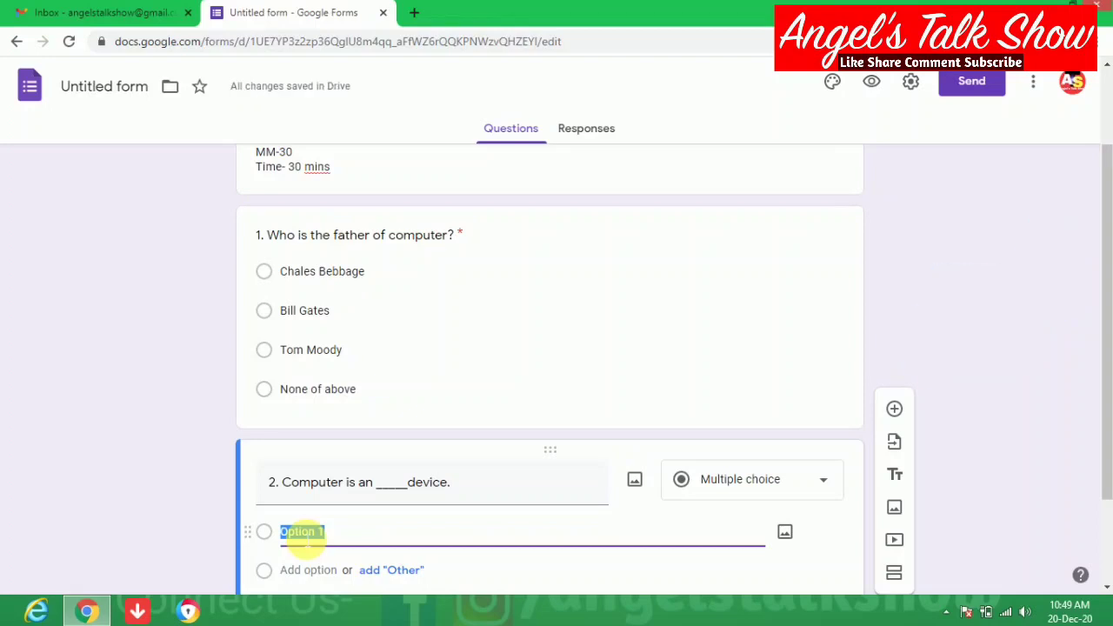
pyautogui.write('mechani')
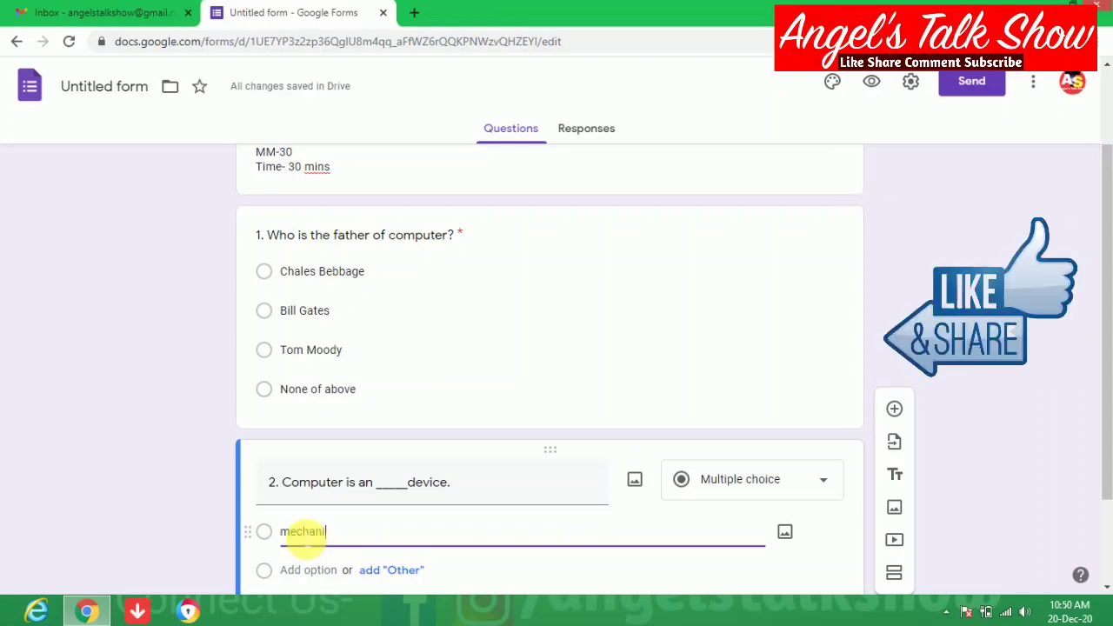
pyautogui.write('cal')
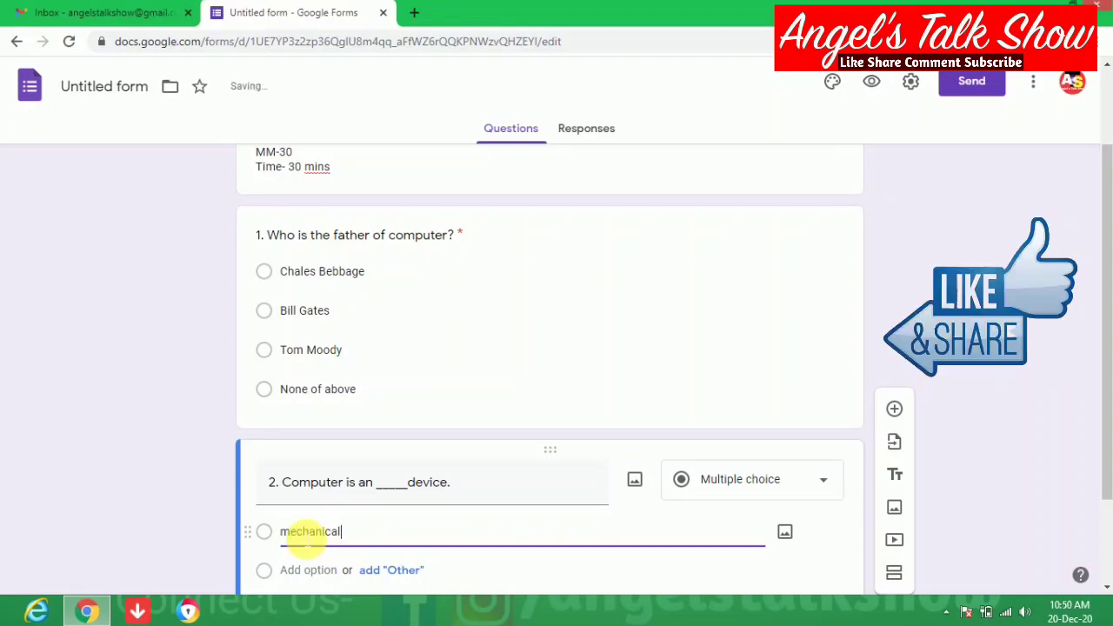
pyautogui.press('Return')
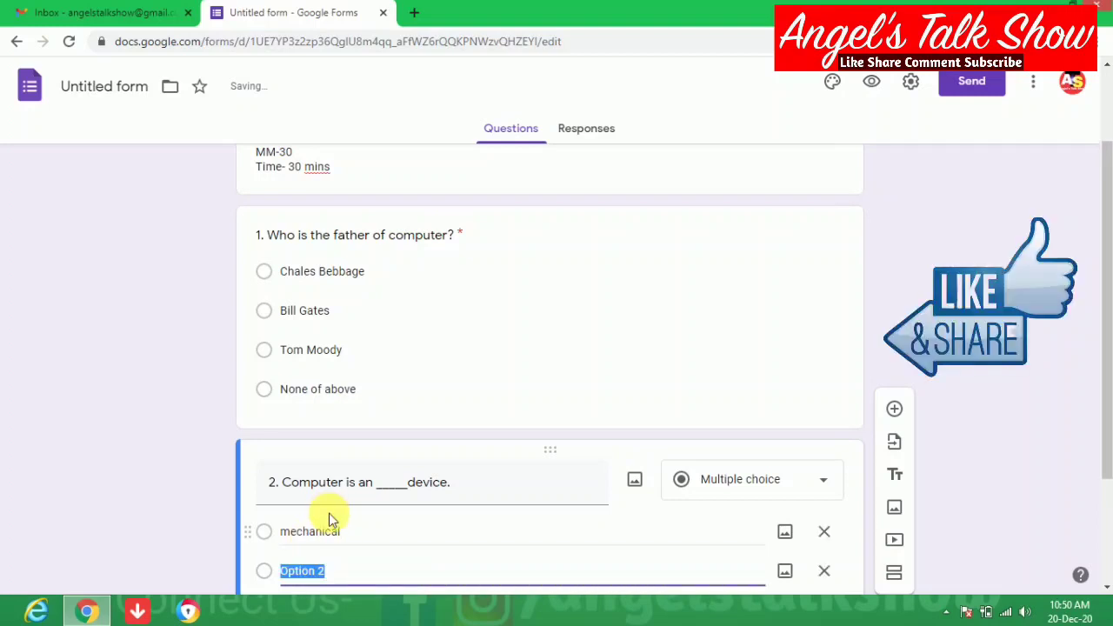
pyautogui.write('elect')
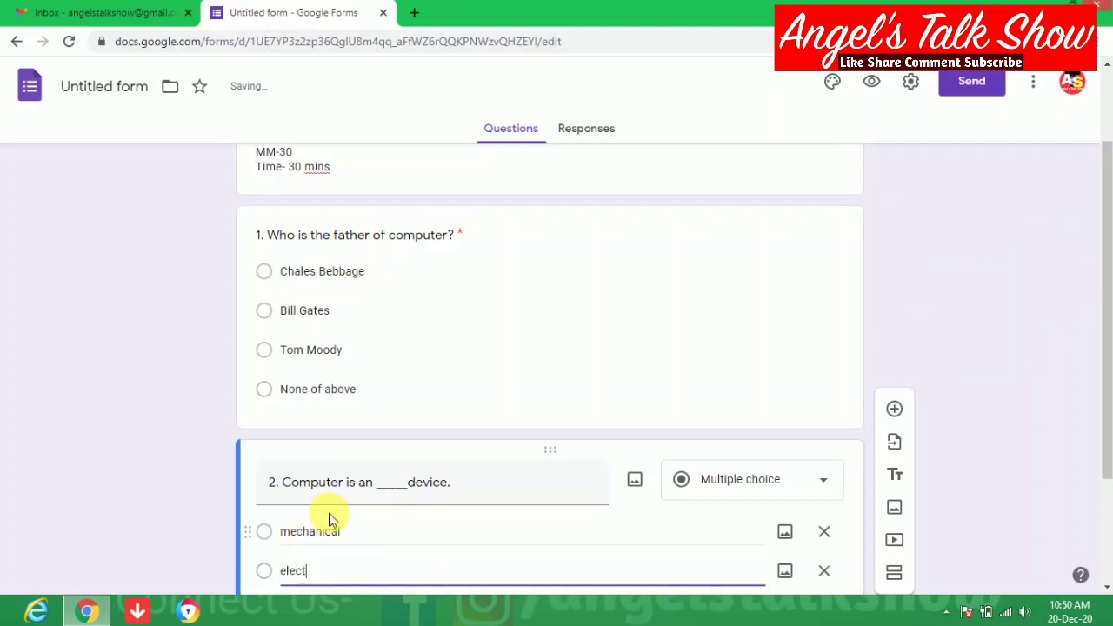
pyautogui.write('rical')
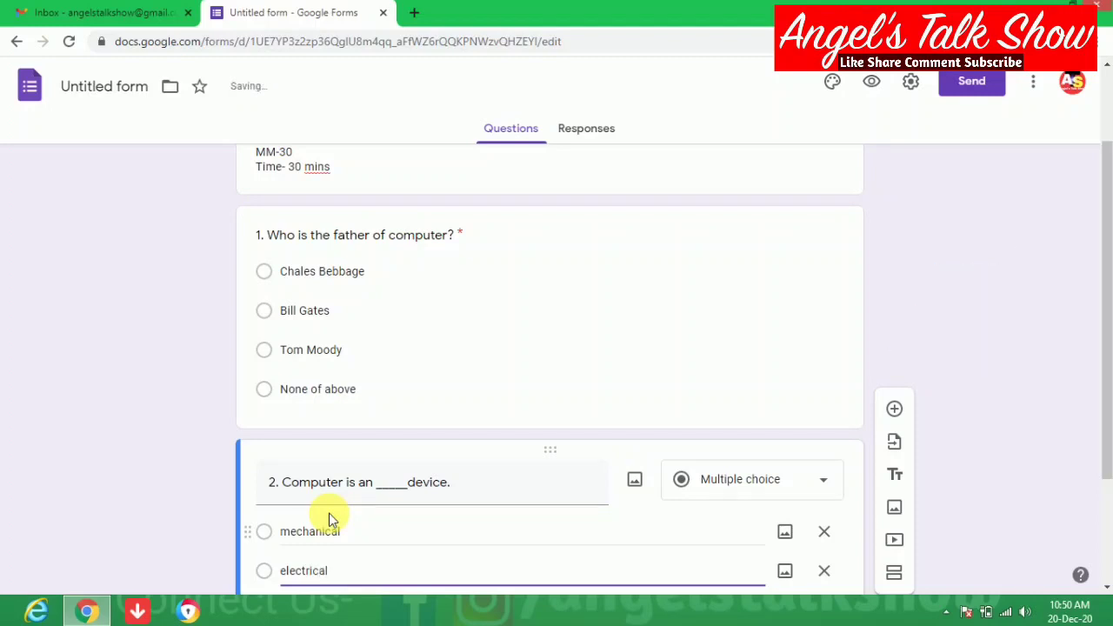
# - Add "electronic" and "none of above" as the third and fourth options of question 2, and make the question required
pyautogui.press('Return')
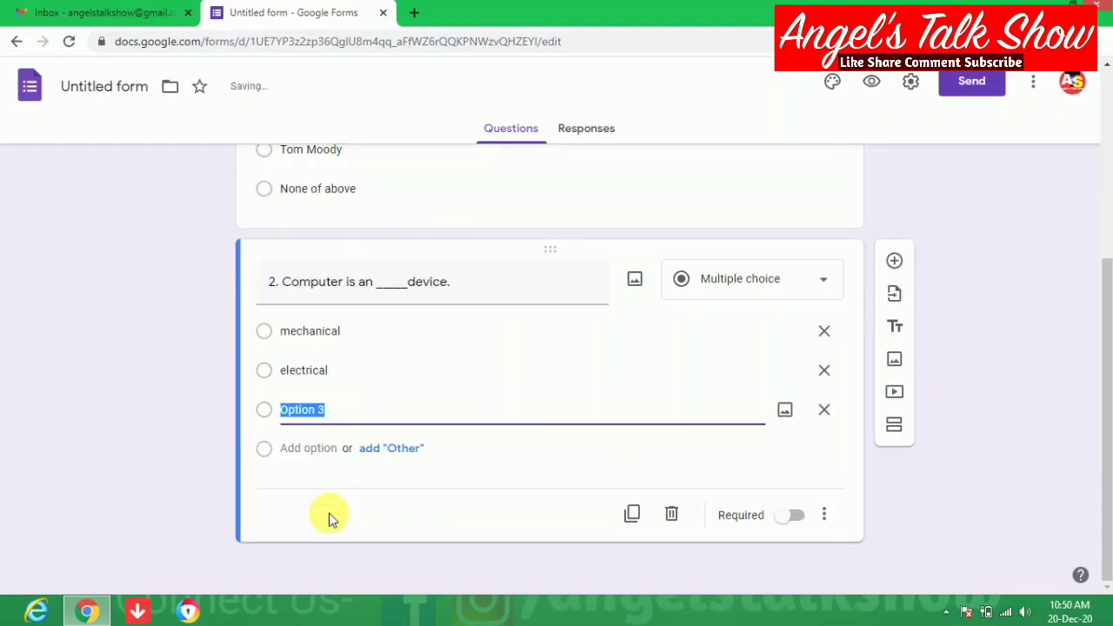
pyautogui.write('elec')
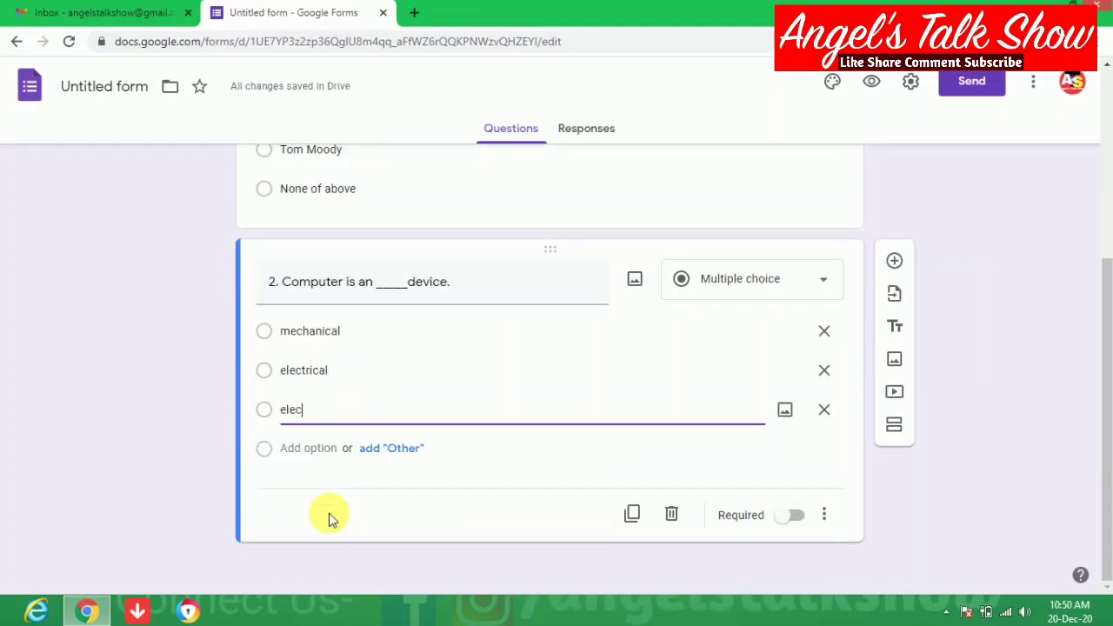
pyautogui.write('tronica')
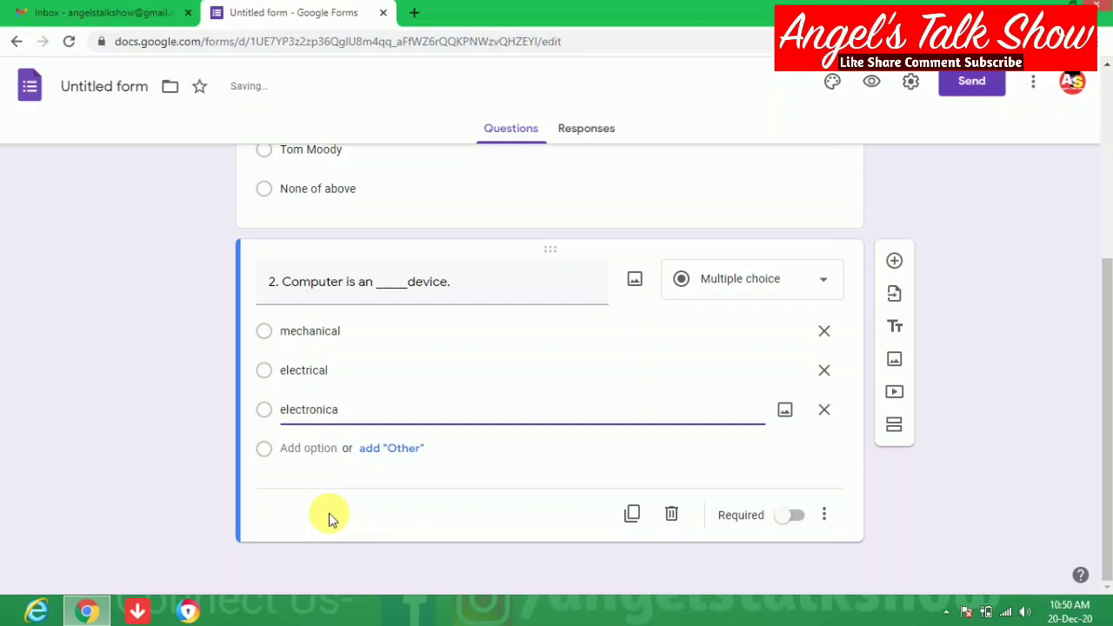
pyautogui.press('BackSpace')
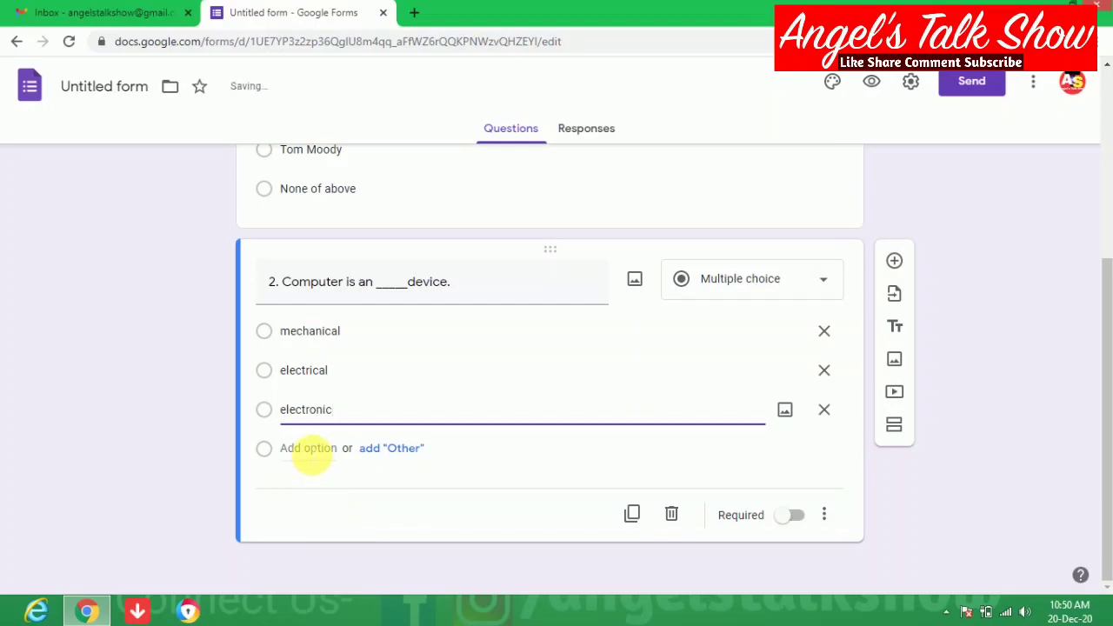
pyautogui.click(305, 449)
pyautogui.write('none')
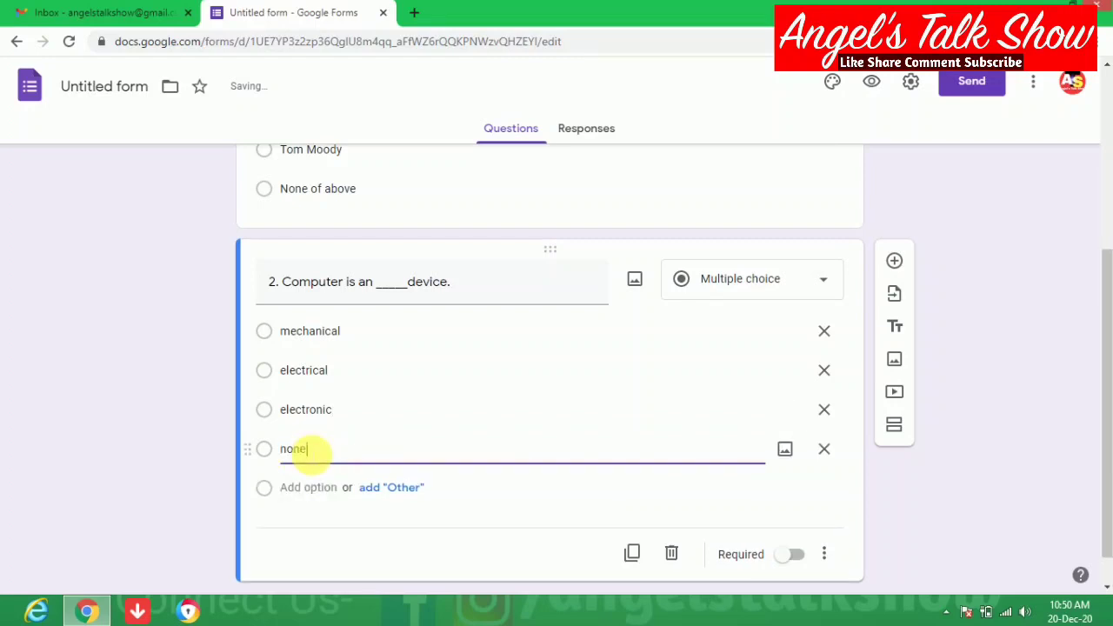
pyautogui.write(' of above')
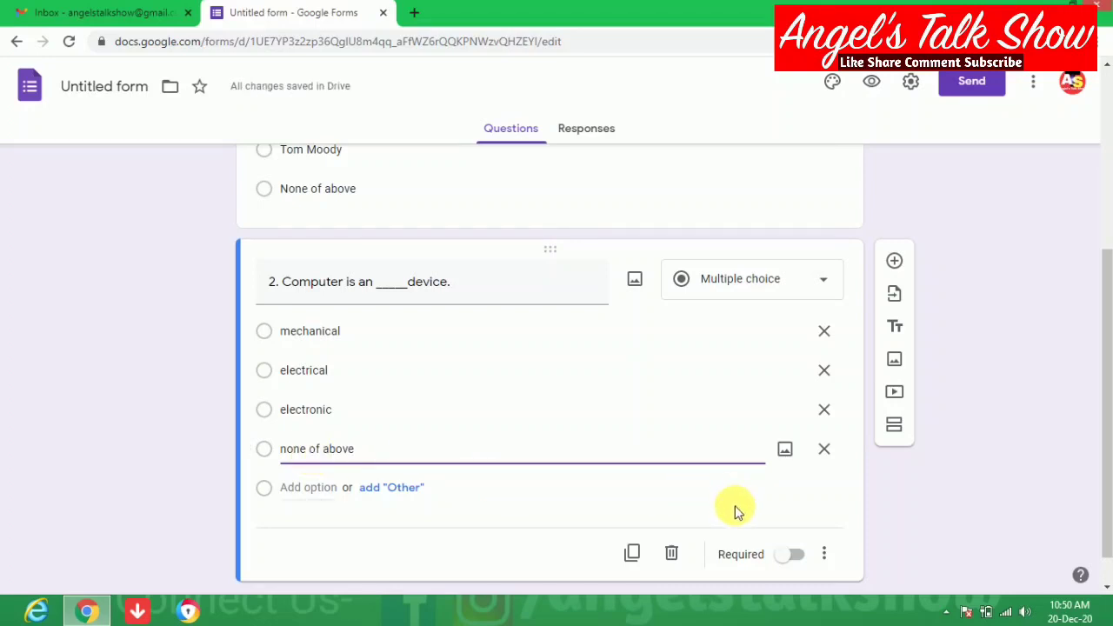
pyautogui.click(796, 554)
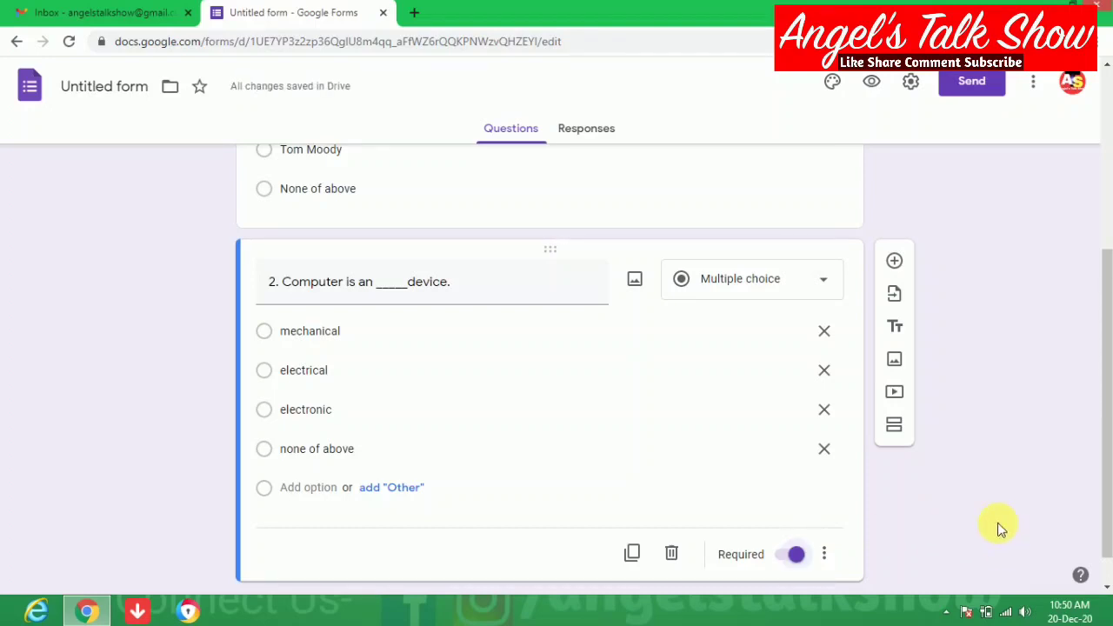
# - Add a third question with the text "3. Input devices are used for__"
pyautogui.click(895, 262)
pyautogui.write('3')
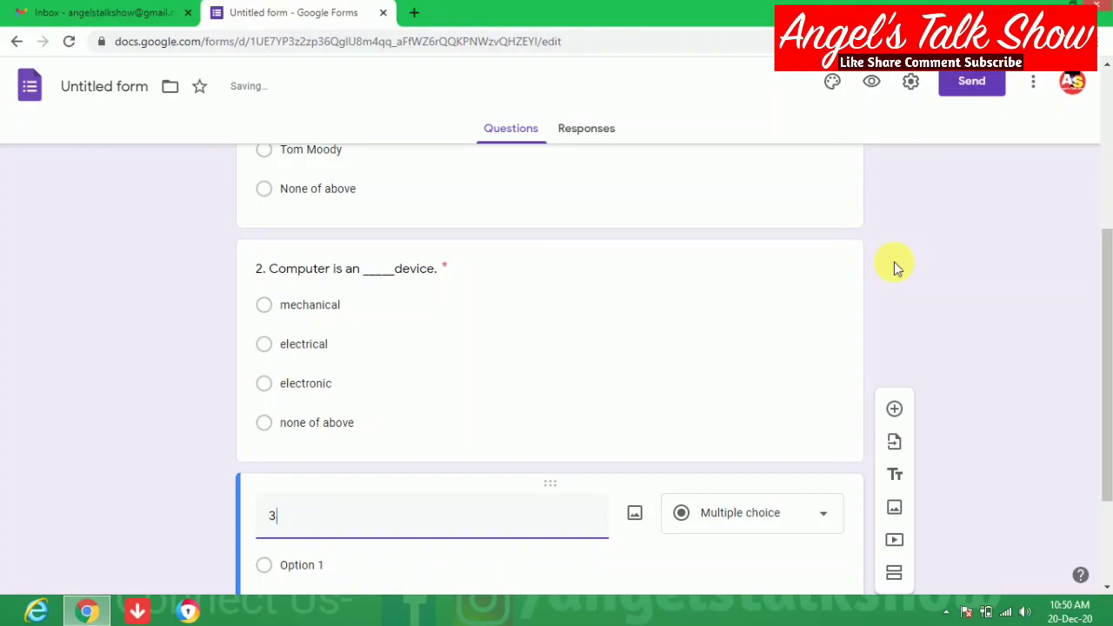
pyautogui.write('. ')
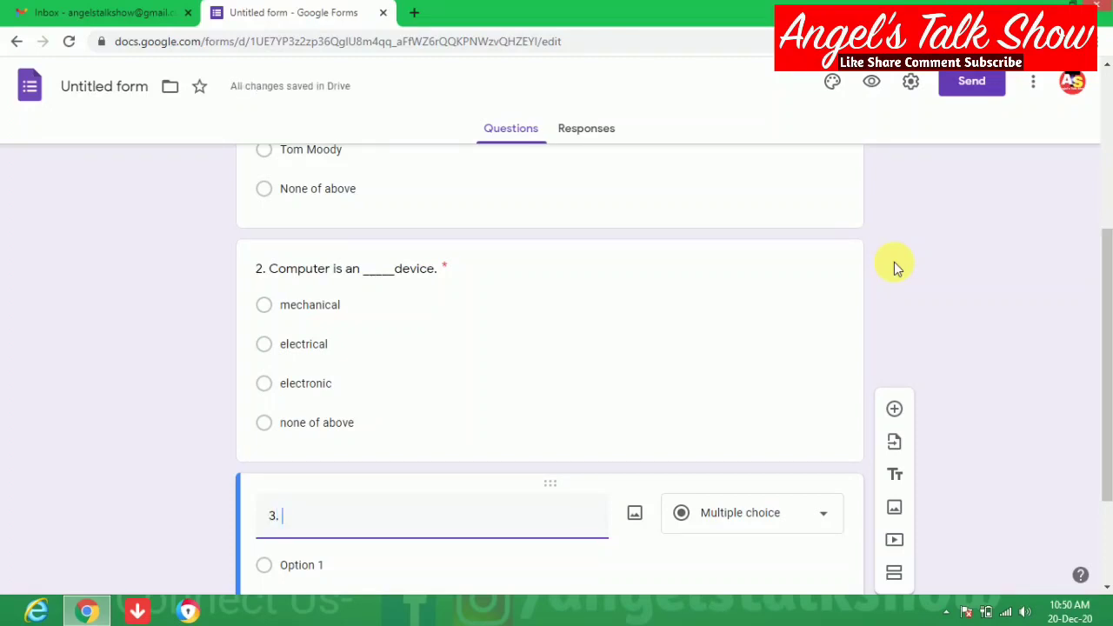
pyautogui.write('Input device')
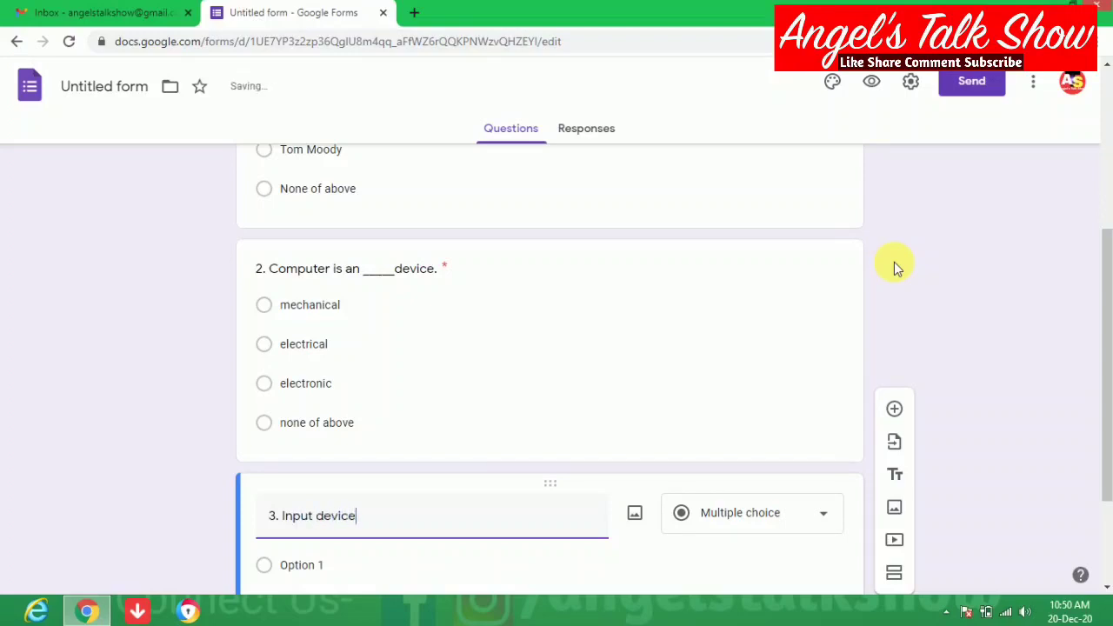
pyautogui.write('s are ')
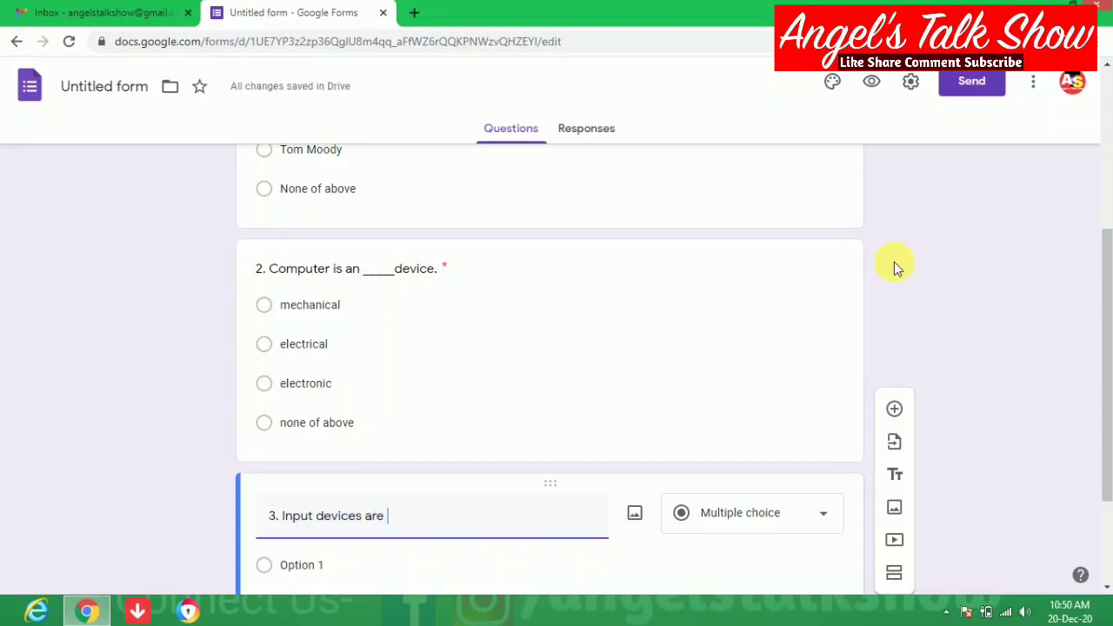
pyautogui.write('used for')
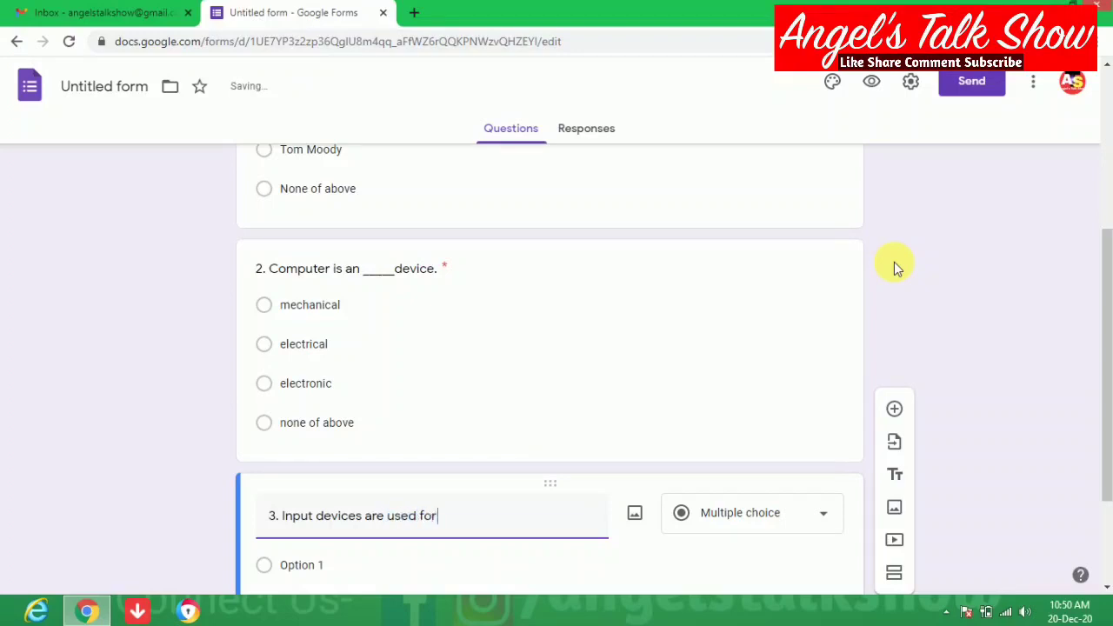
pyautogui.write(' __')
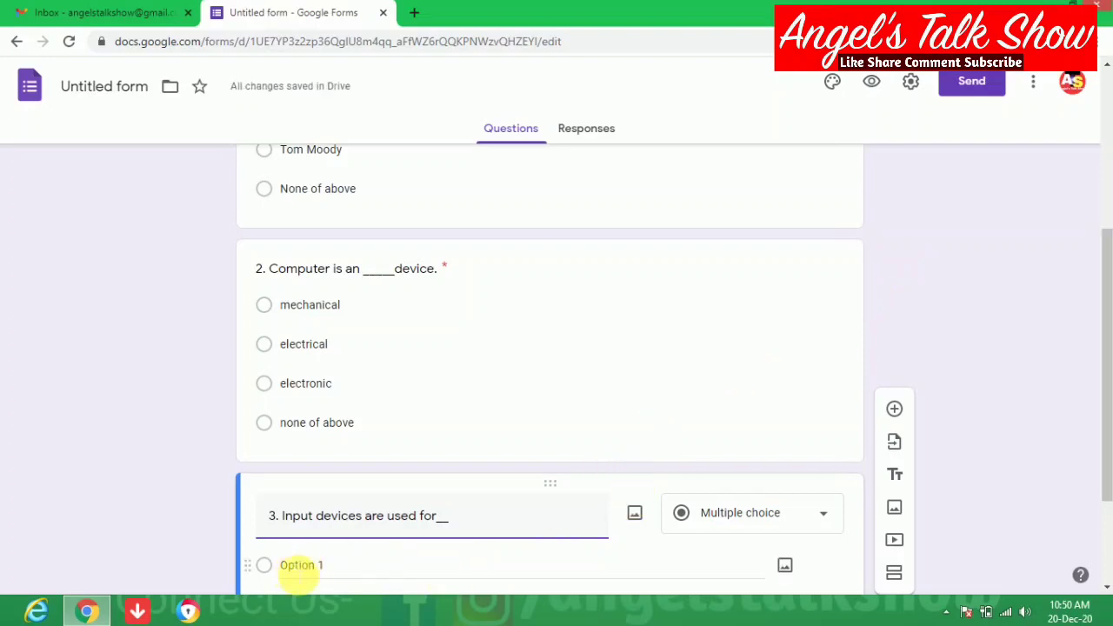
# - Enter "for taking inputs" and "for giving outputs" as the first two answer options of question 3
pyautogui.click(299, 567)
pyautogui.write('f')
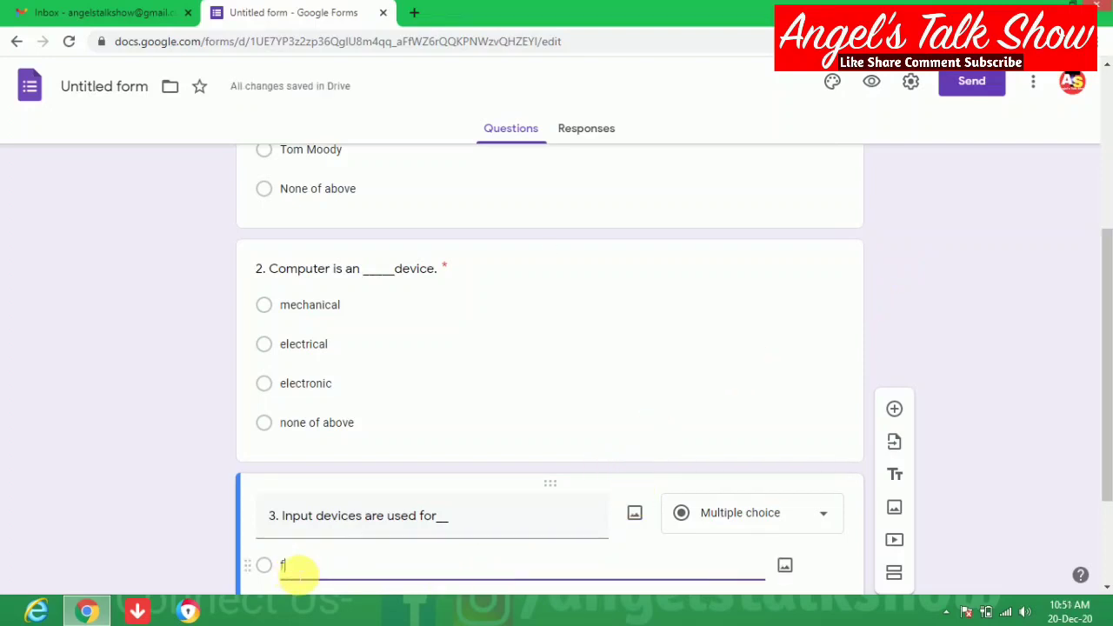
pyautogui.write('or taking inp')
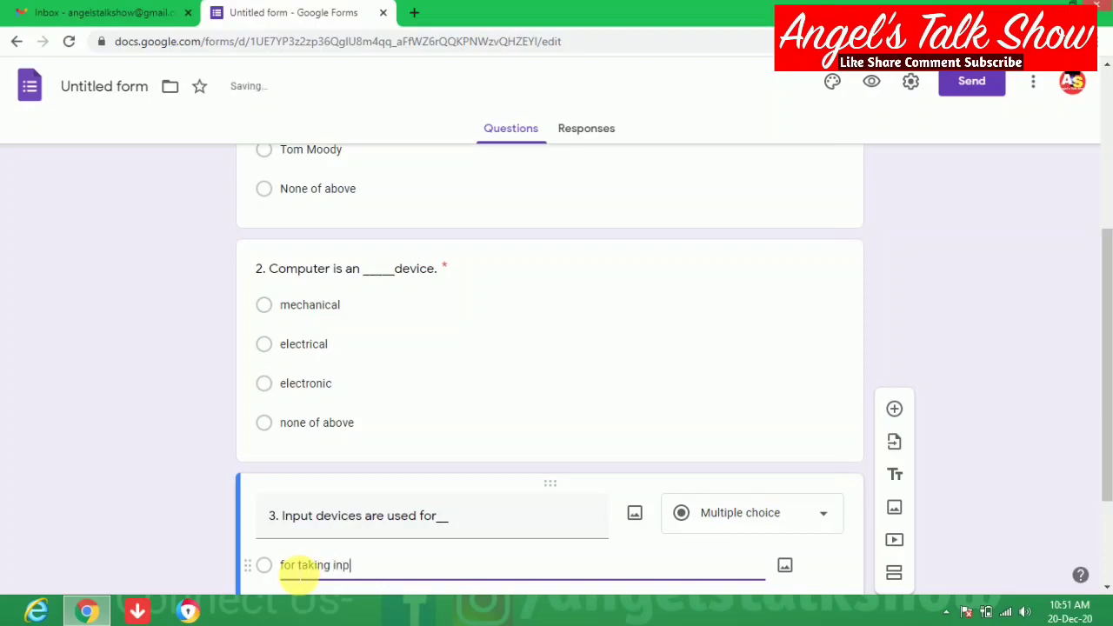
pyautogui.write('uts')
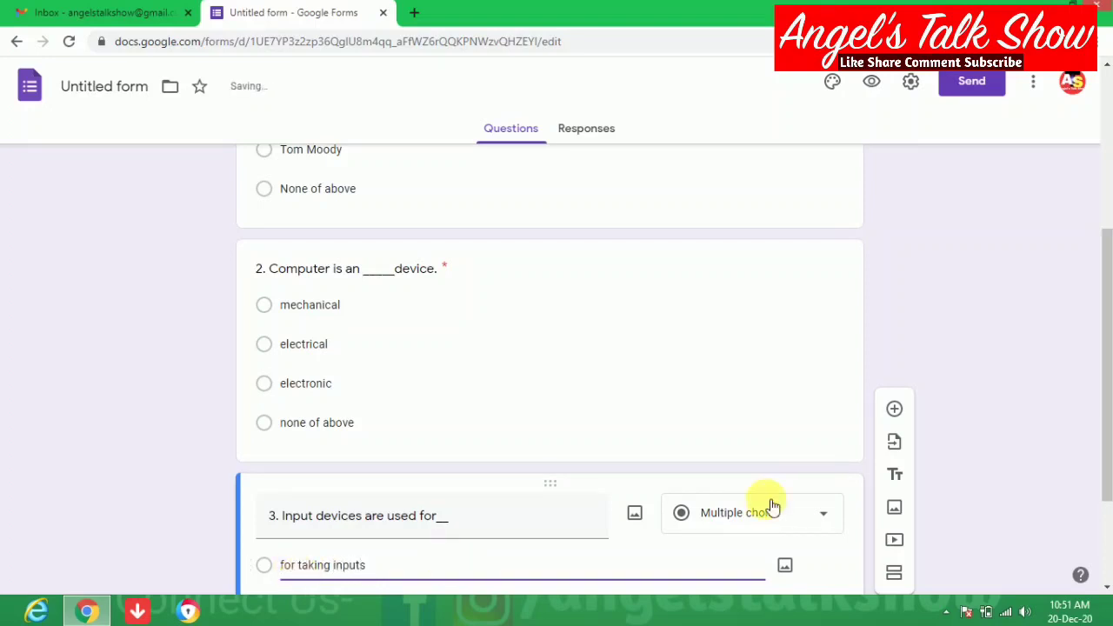
pyautogui.moveTo(1108, 365); pyautogui.dragTo(1101, 497)
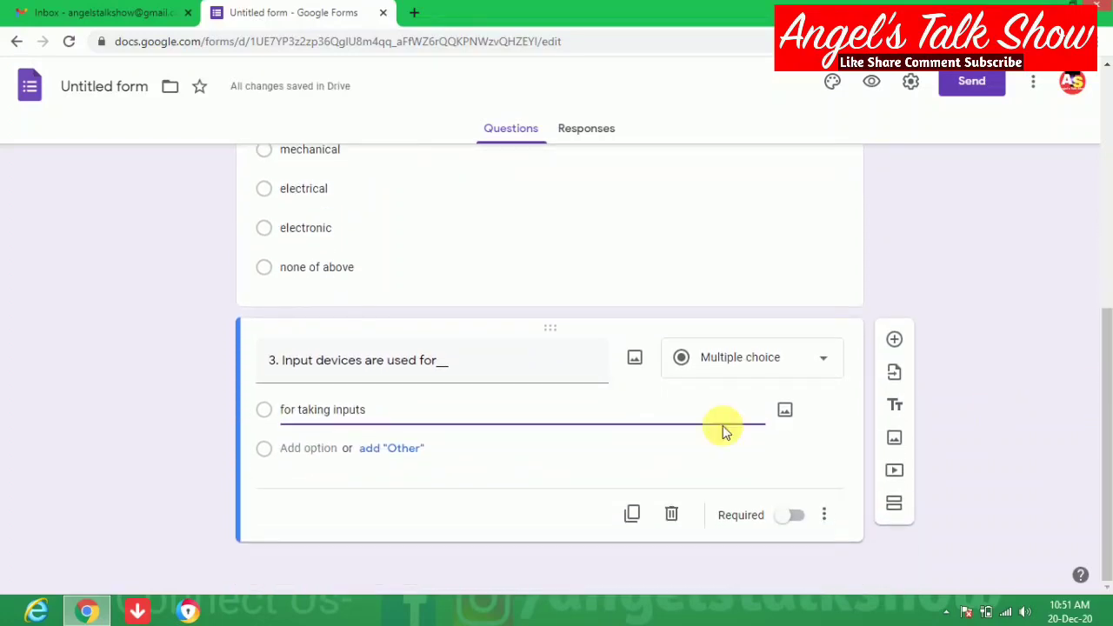
pyautogui.click(306, 448)
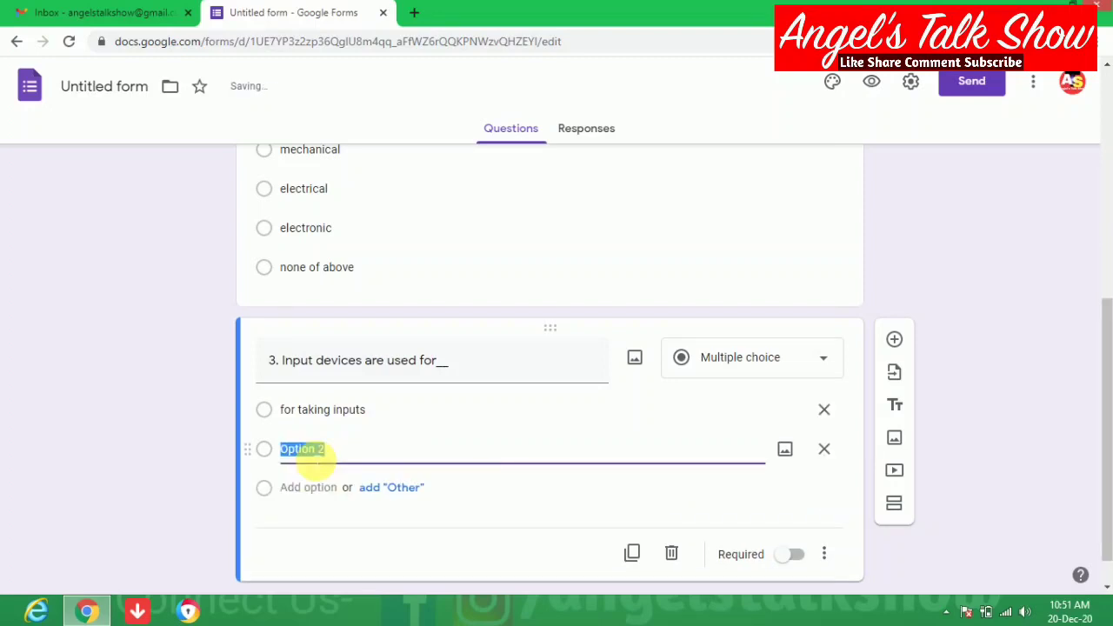
pyautogui.write('for givin')
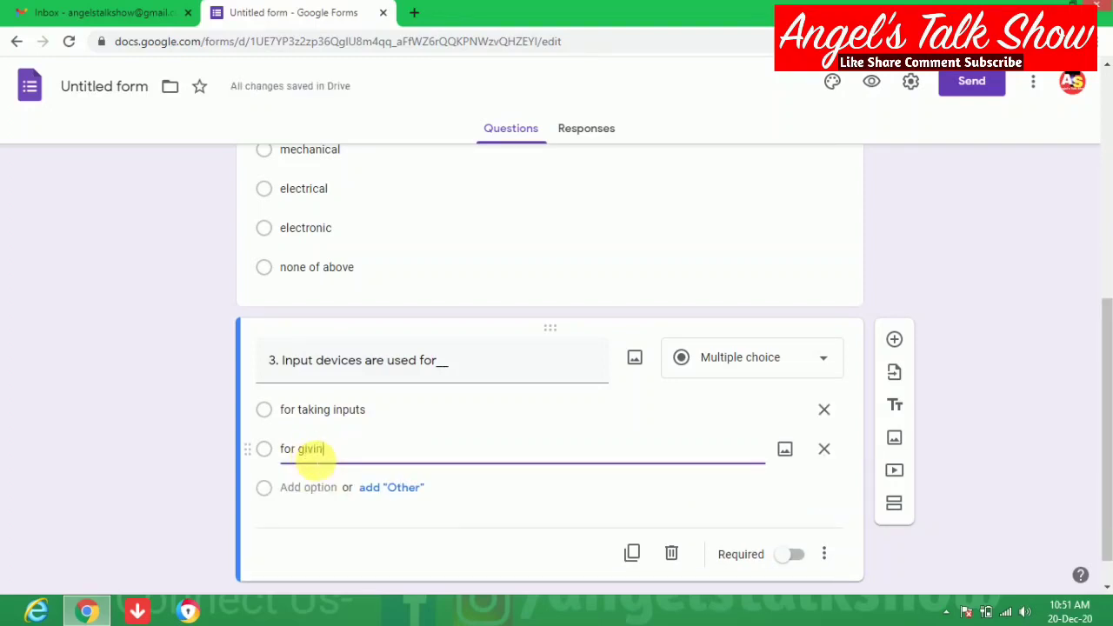
pyautogui.write('g outputs')
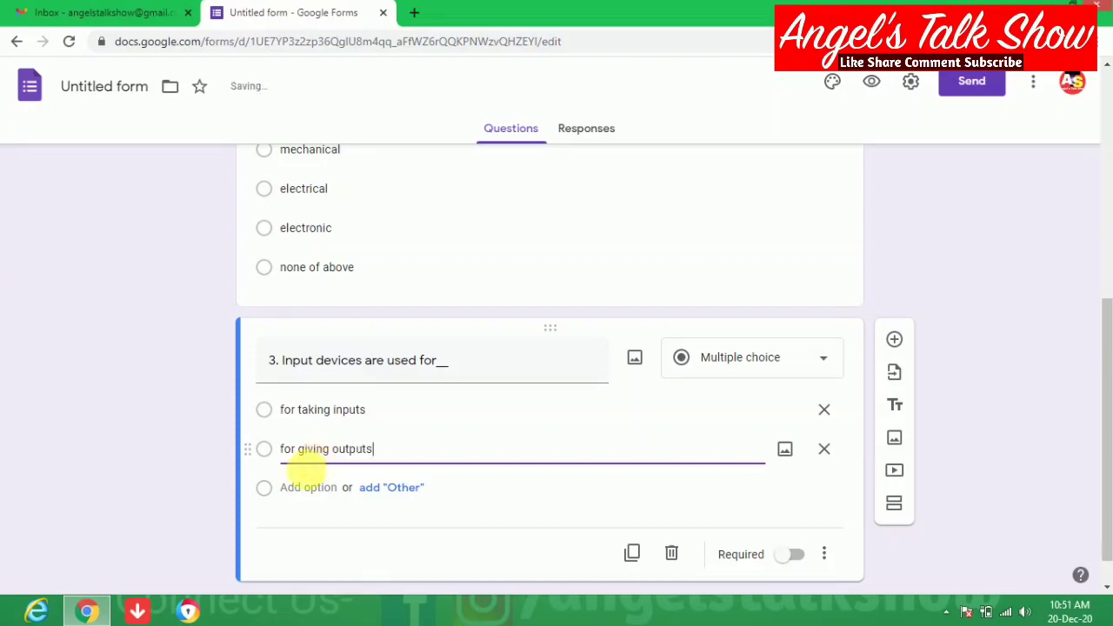
# - Add "for storing data" and "all of above" as the third and fourth options of question 3, and make the question required
pyautogui.click(304, 488)
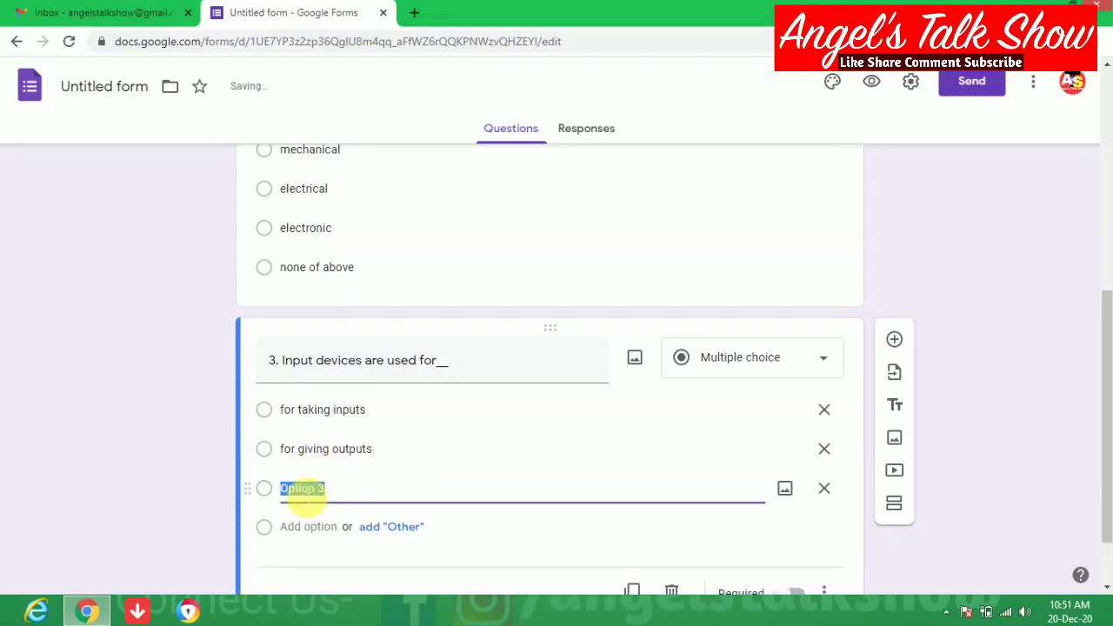
pyautogui.write('for storing data')
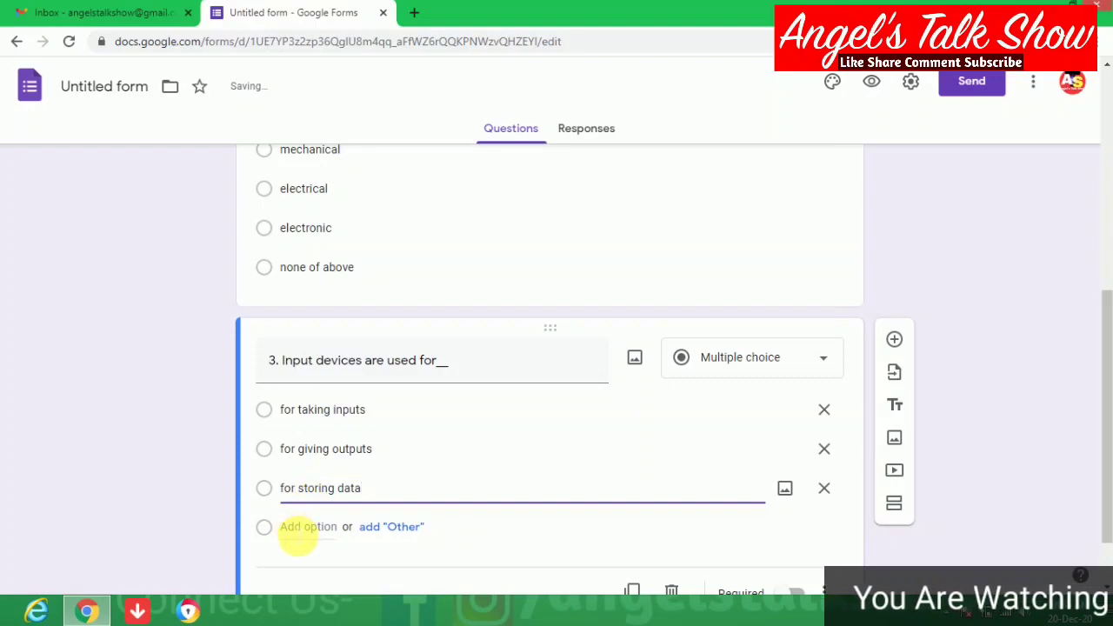
pyautogui.click(298, 526)
pyautogui.write('all')
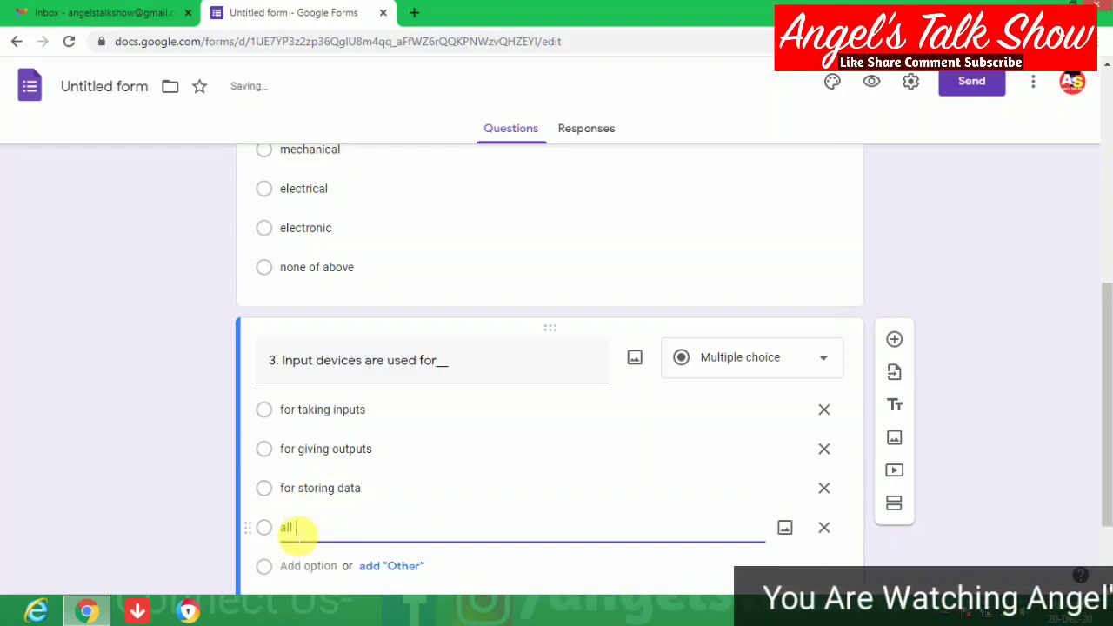
pyautogui.write(' of above')
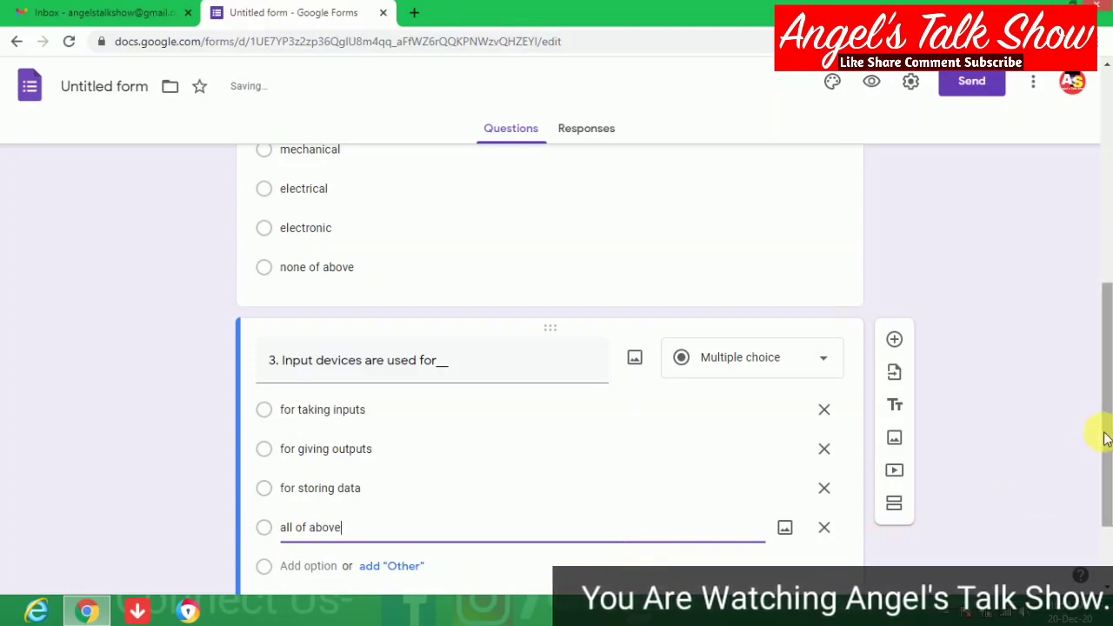
pyautogui.moveTo(1107, 437); pyautogui.dragTo(1102, 504)
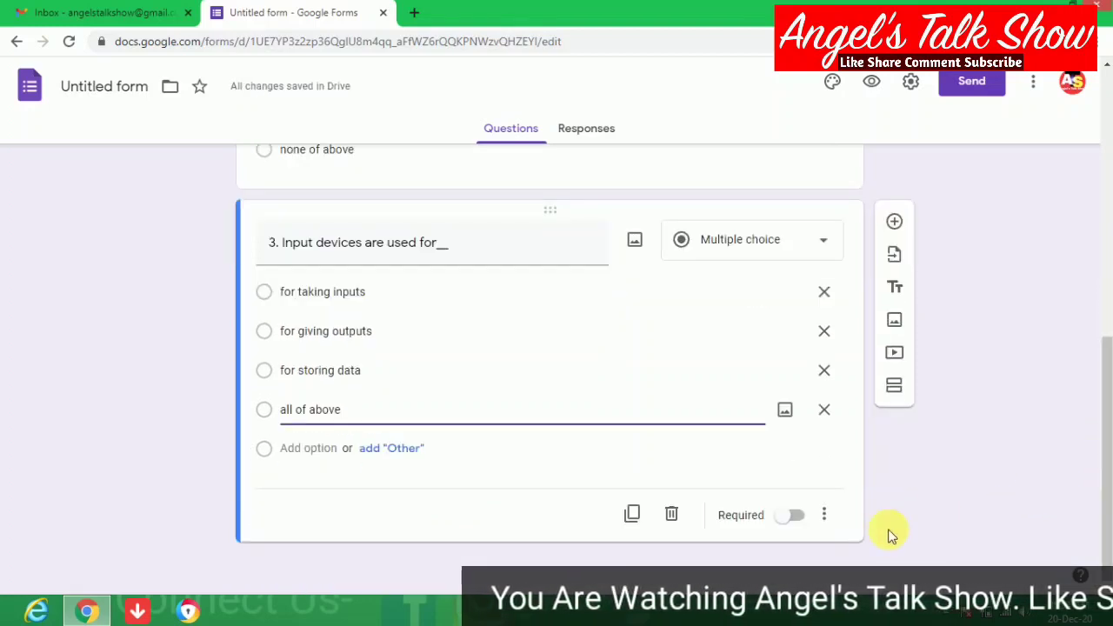
pyautogui.click(799, 522)
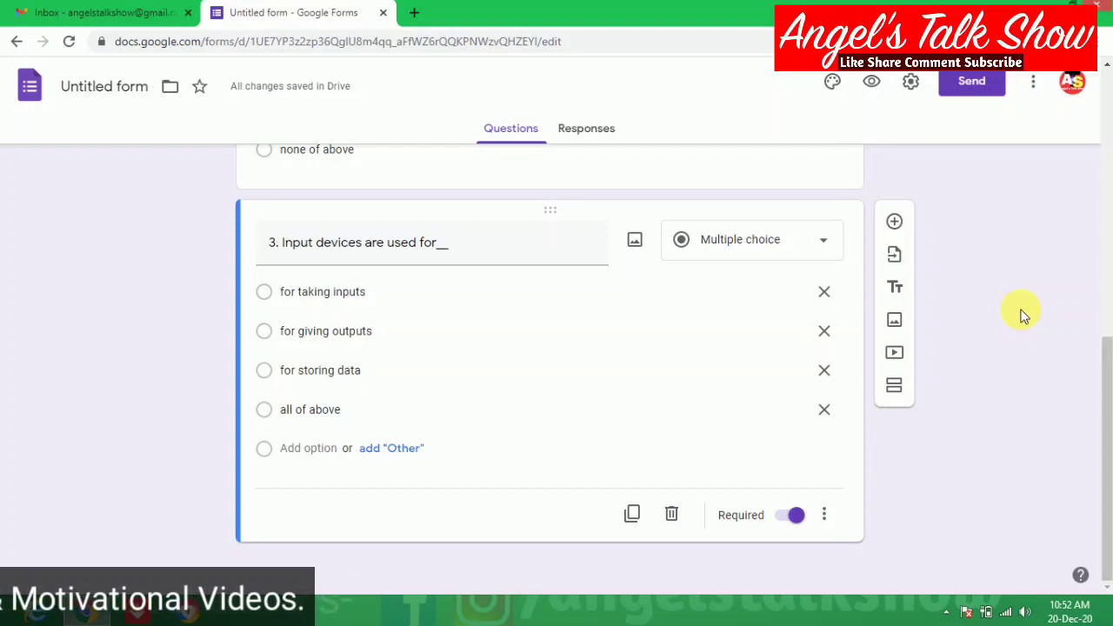
# - Preview the form and submit a test response with the answers "Chales Bebbage", "electronic" and "for taking inputs"
pyautogui.click(876, 83)
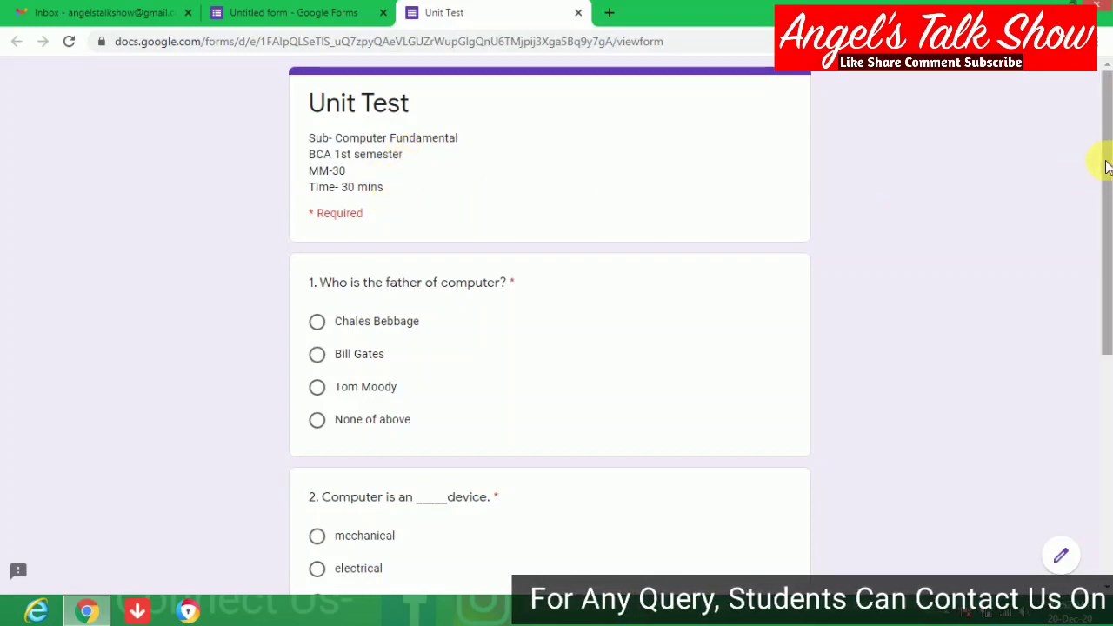
pyautogui.moveTo(1106, 173); pyautogui.dragTo(1107, 261)
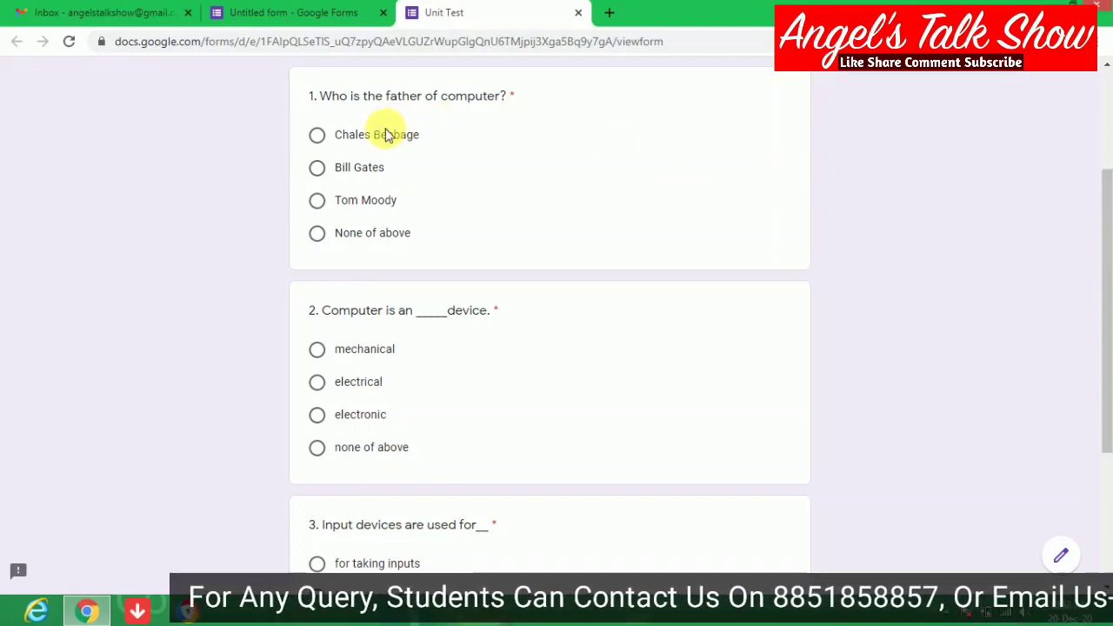
pyautogui.click(318, 137)
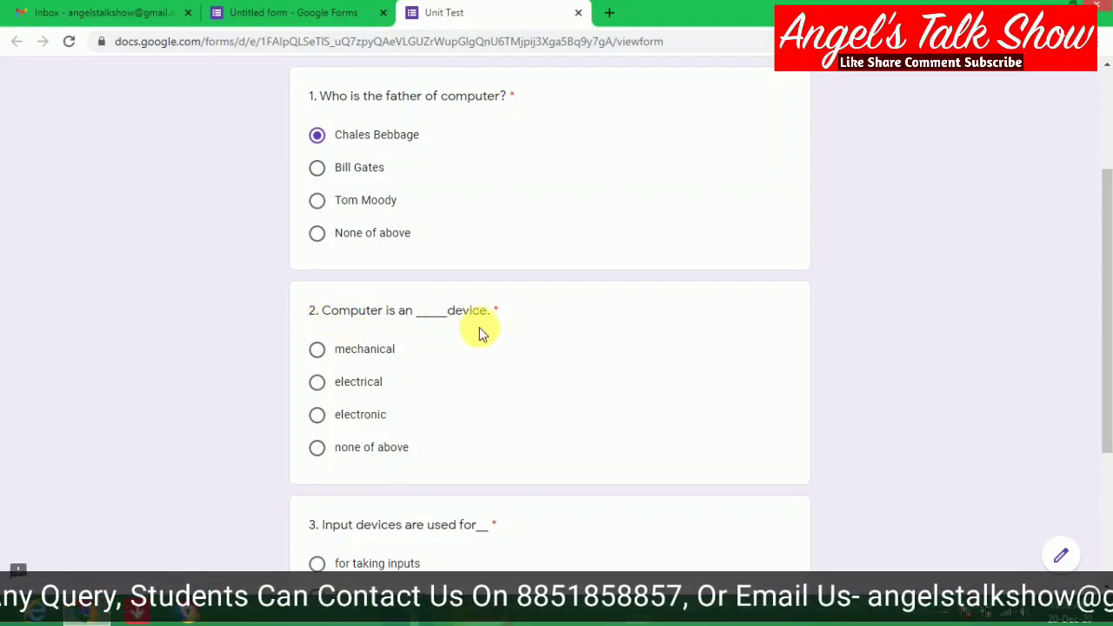
pyautogui.click(318, 415)
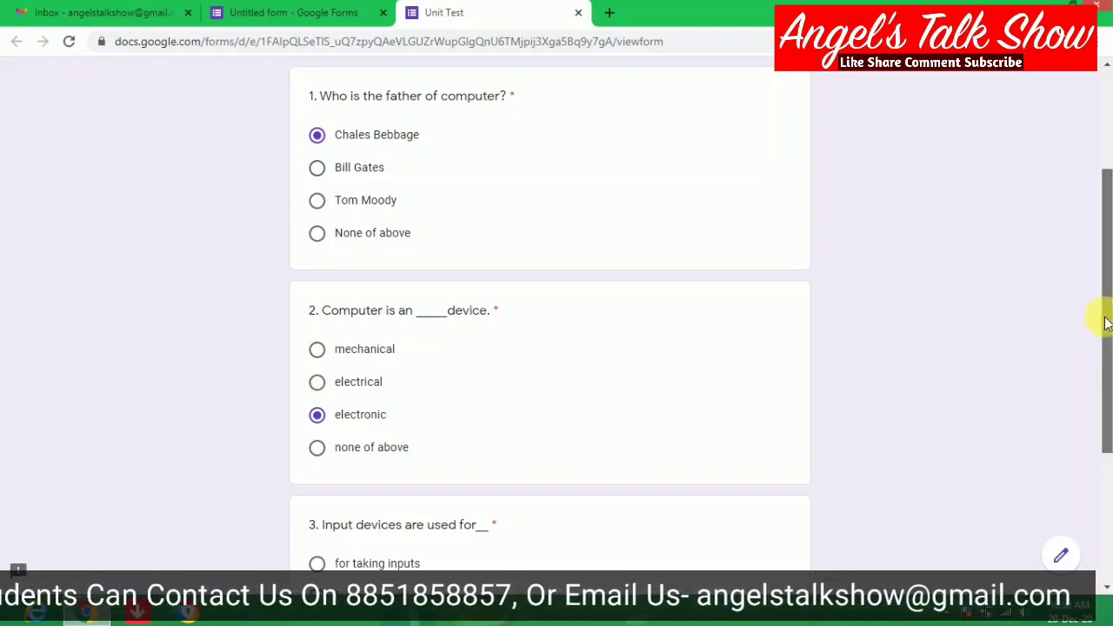
pyautogui.moveTo(1103, 318); pyautogui.dragTo(1101, 429)
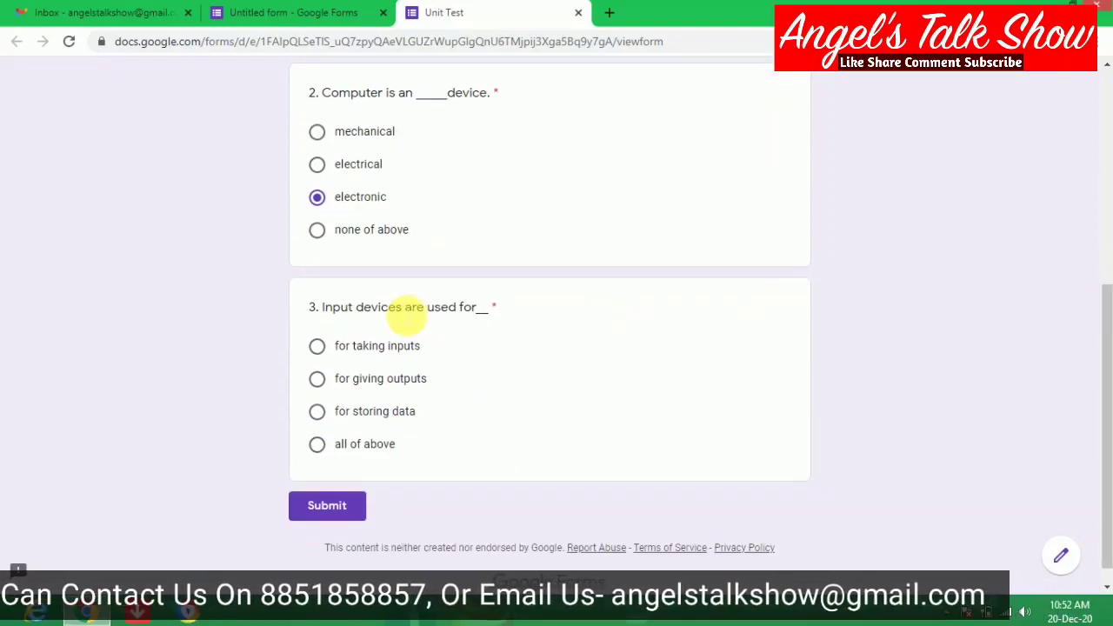
pyautogui.click(318, 348)
pyautogui.click(322, 506)
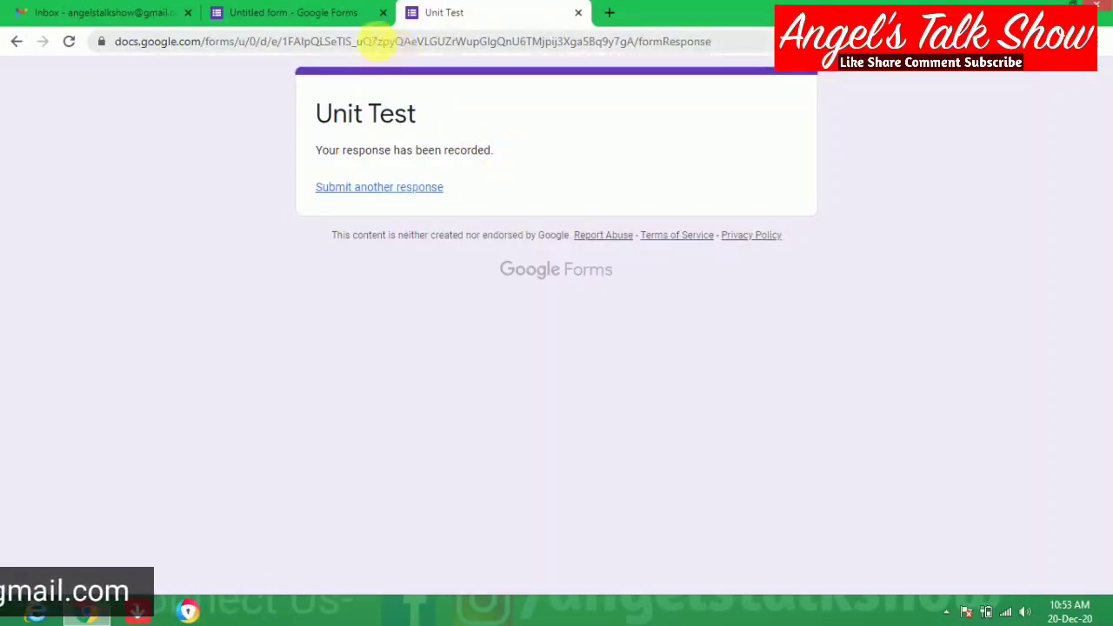
# - Return to the form editor and review the collected responses by summary, by question and individually
pyautogui.click(339, 21)
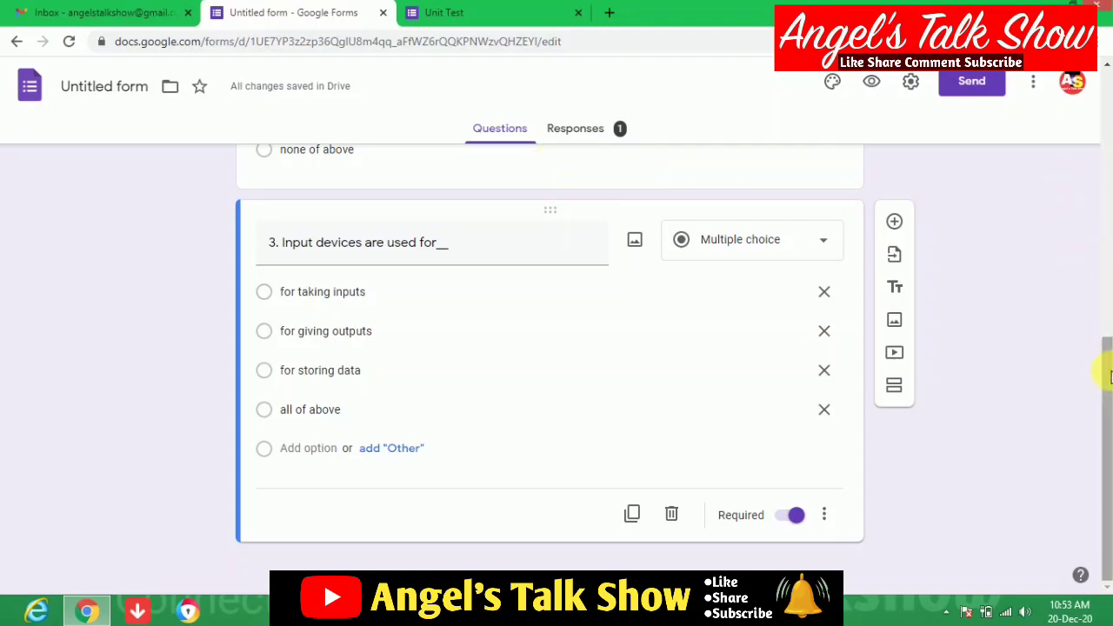
pyautogui.moveTo(1105, 372); pyautogui.dragTo(1104, 104)
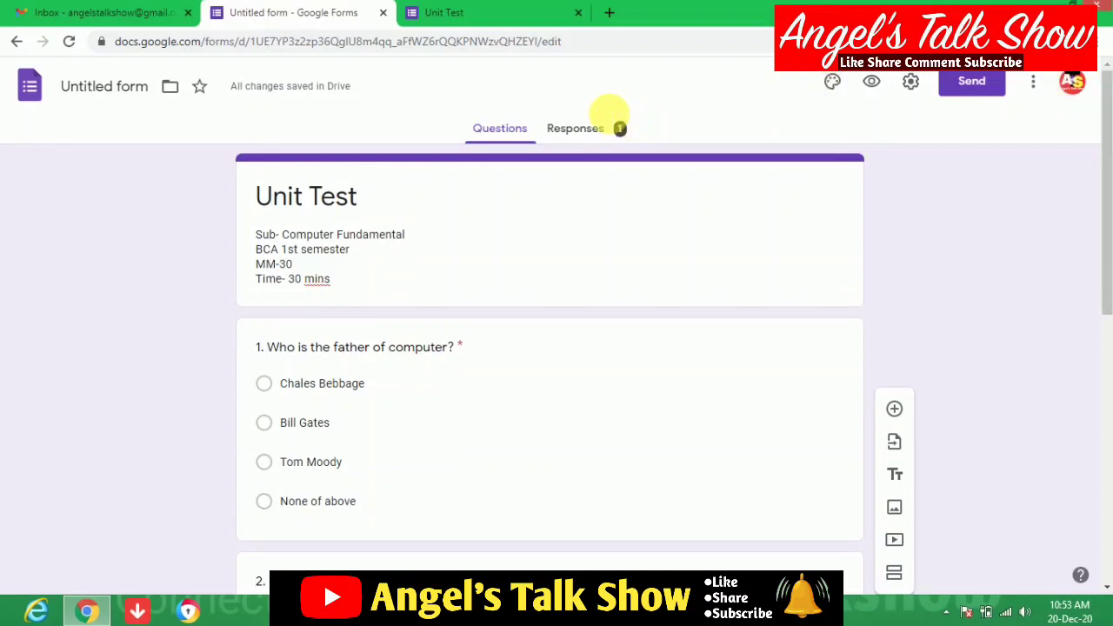
pyautogui.click(581, 137)
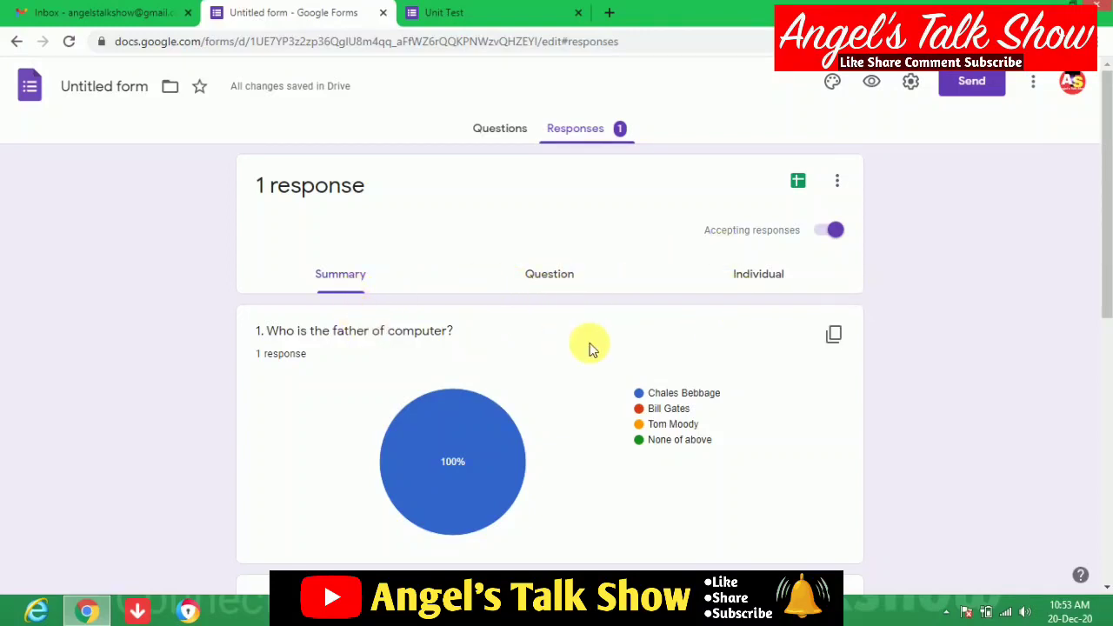
pyautogui.moveTo(1108, 178)
pyautogui.mouseDown()
pyautogui.moveTo(1095, 465)
pyautogui.moveTo(1101, 182)
pyautogui.mouseUp()
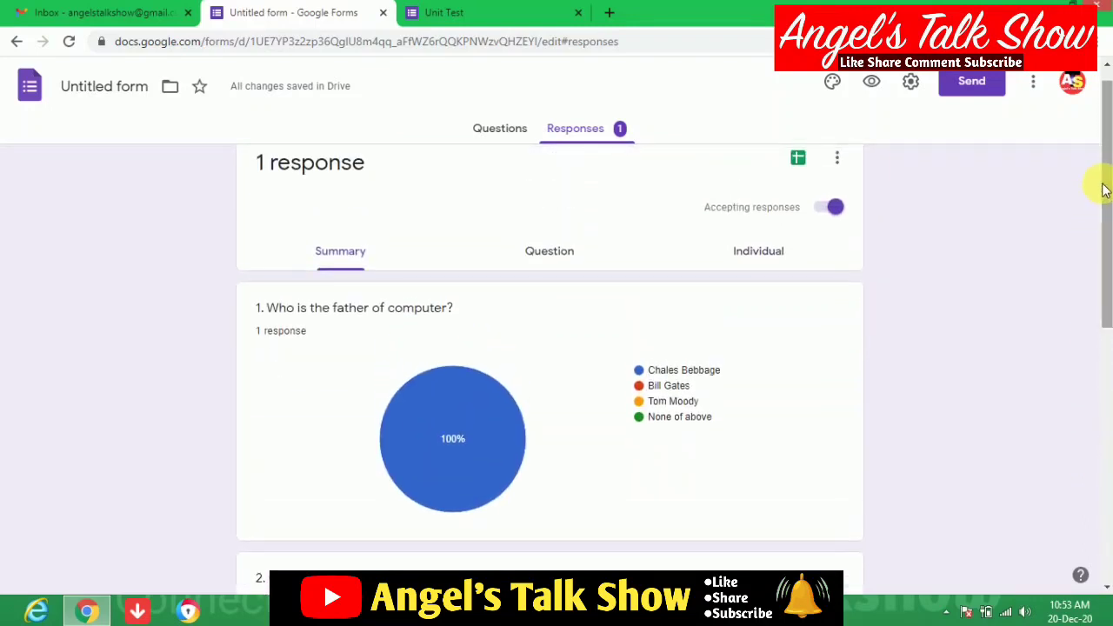
pyautogui.click(556, 258)
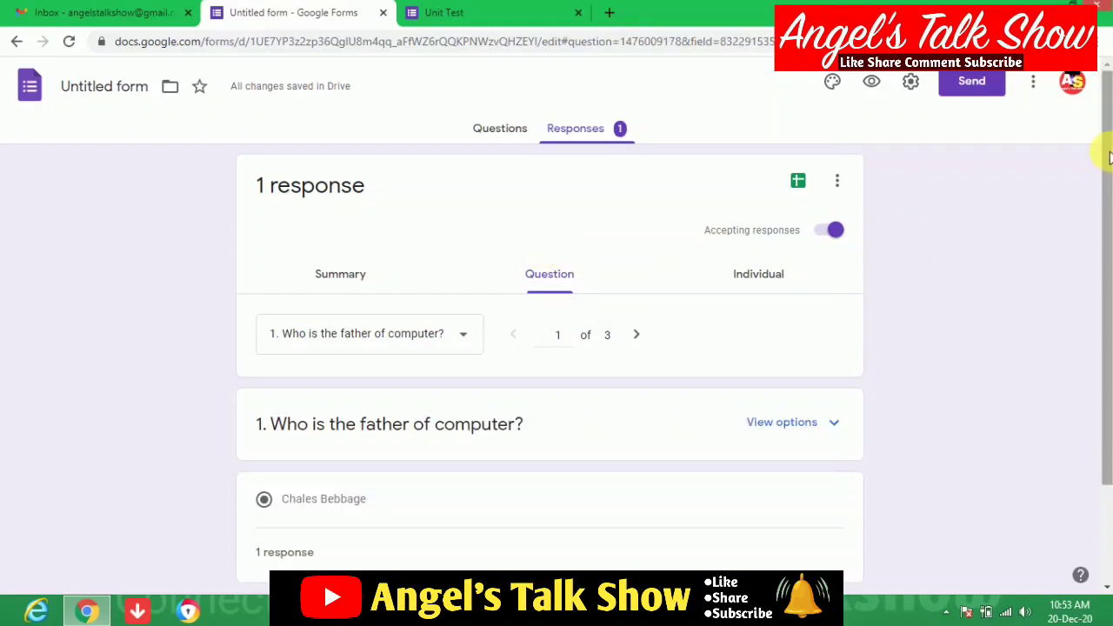
pyautogui.moveTo(1104, 152)
pyautogui.mouseDown()
pyautogui.moveTo(1105, 302)
pyautogui.moveTo(1100, 142)
pyautogui.mouseUp()
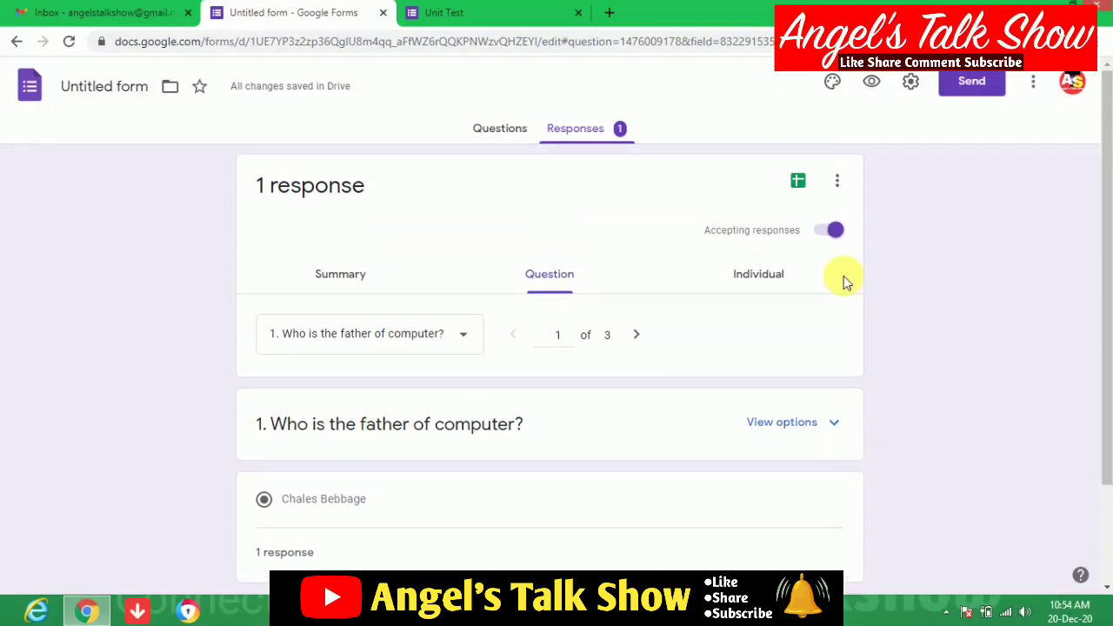
pyautogui.click(768, 284)
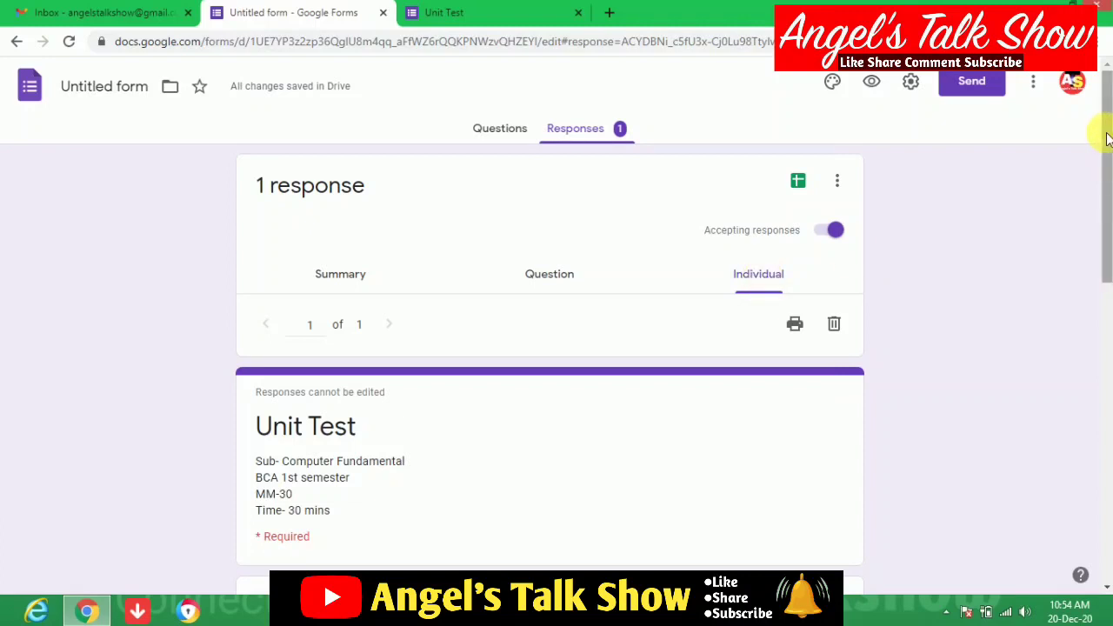
pyautogui.moveTo(1107, 139); pyautogui.dragTo(1108, 202)
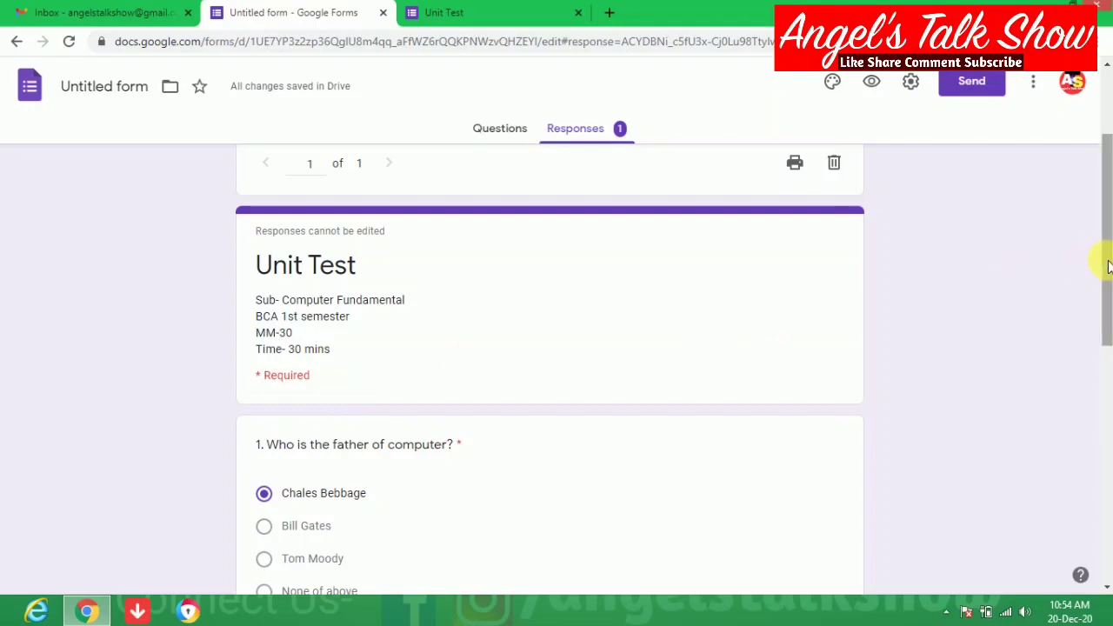
pyautogui.moveTo(1105, 243); pyautogui.dragTo(1105, 162)
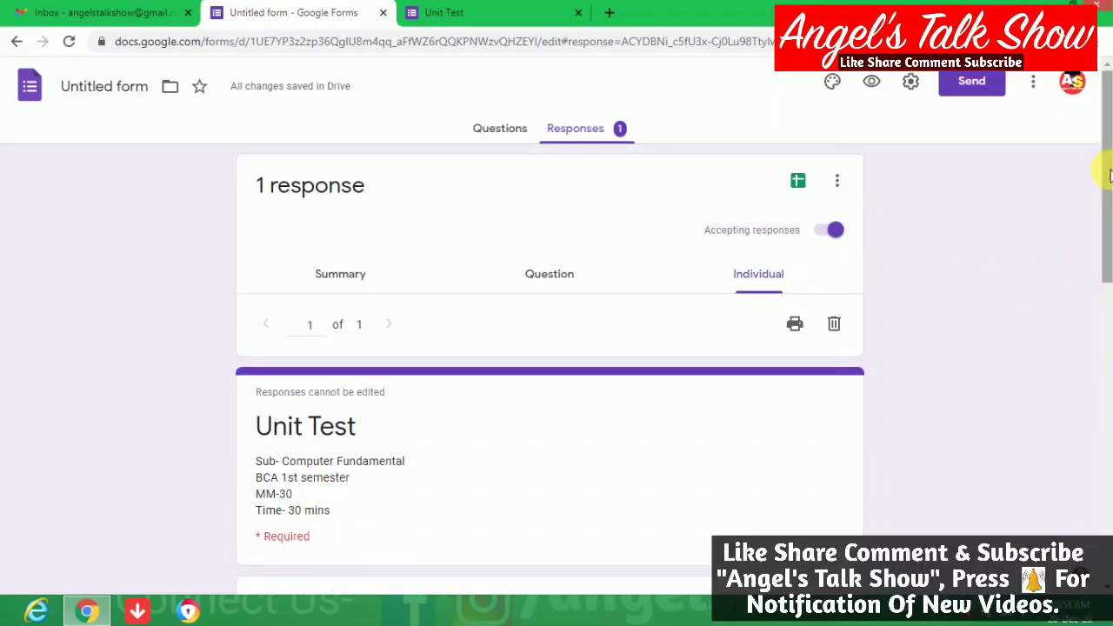
# - Create a new spreadsheet named "Untitled form (Responses)" as the destination for the form's responses
pyautogui.click(798, 184)
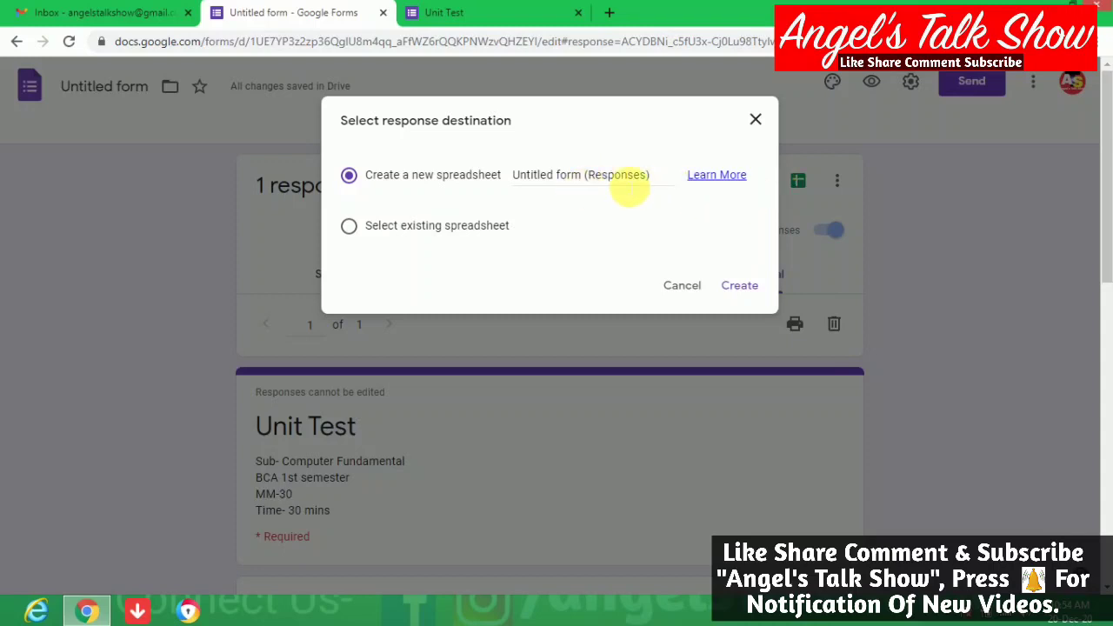
pyautogui.click(741, 288)
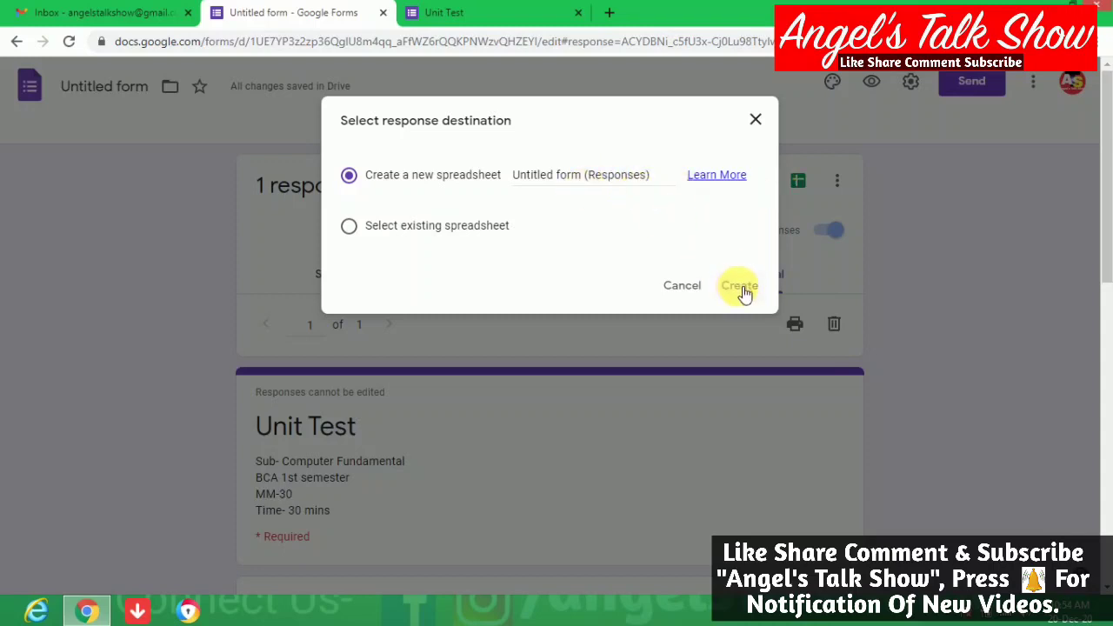